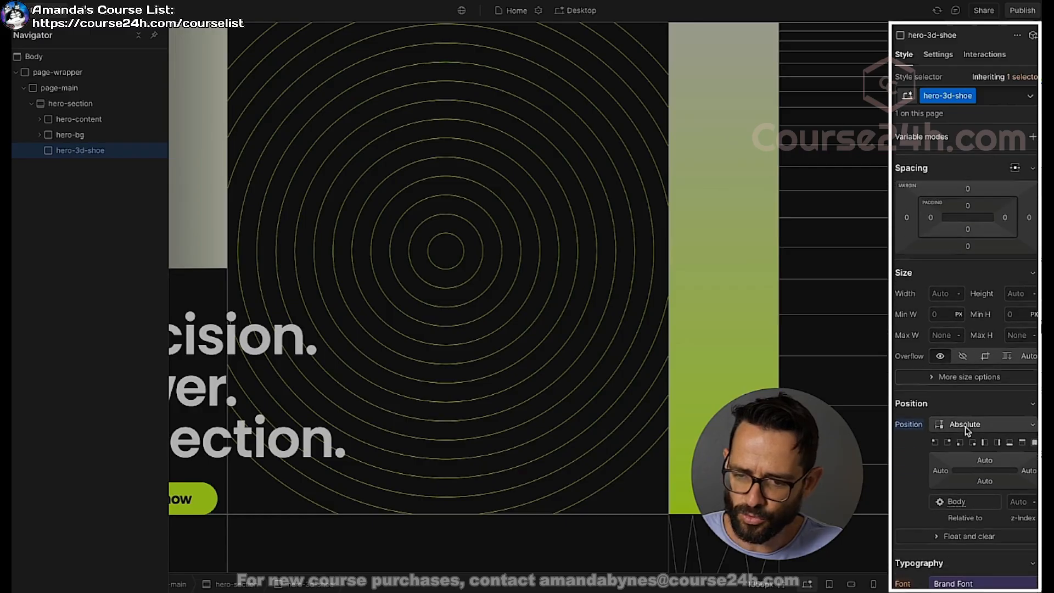
Step: Stretch the absolutely positioned hero-3d-shoe block to 0% offsets on all four sides and set its z-index to 1
click(1033, 435)
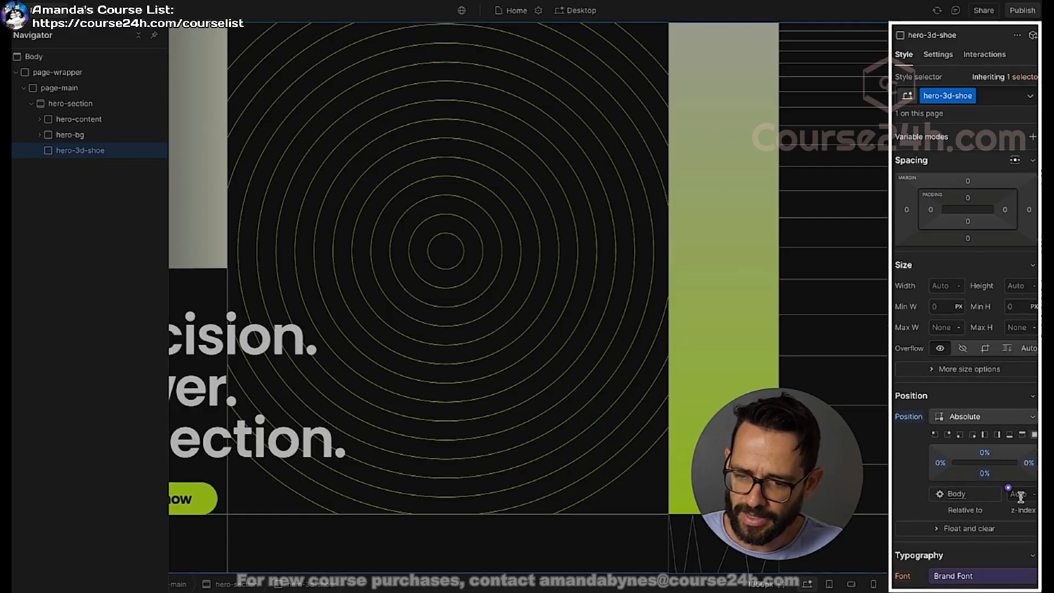
click(1026, 495)
text(1)
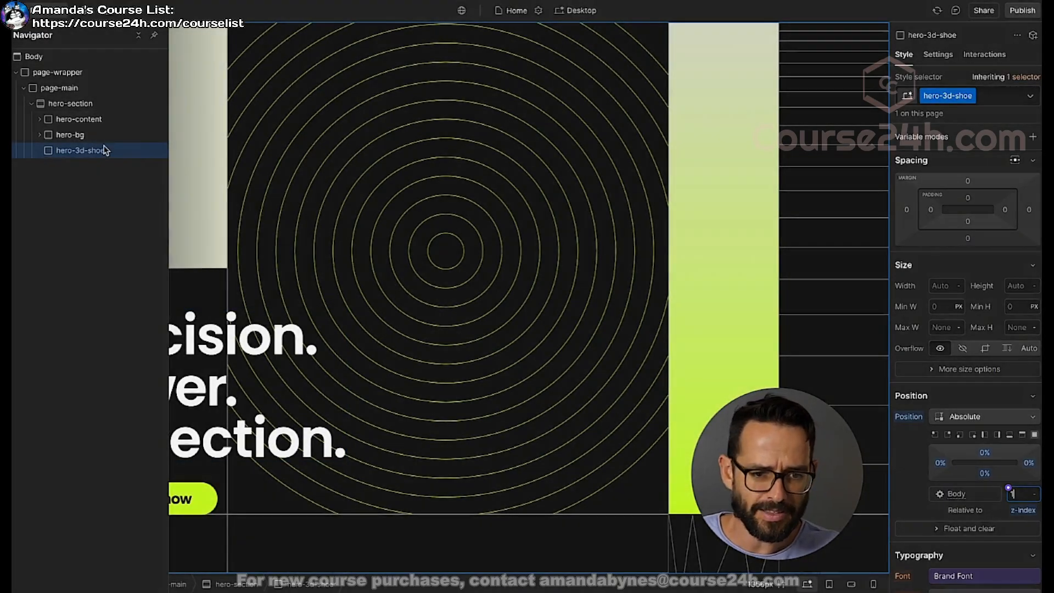
Step: Find the Spline Scene element by searching for "spli" and add it inside hero-3d-shoe
key(ctrl+e)
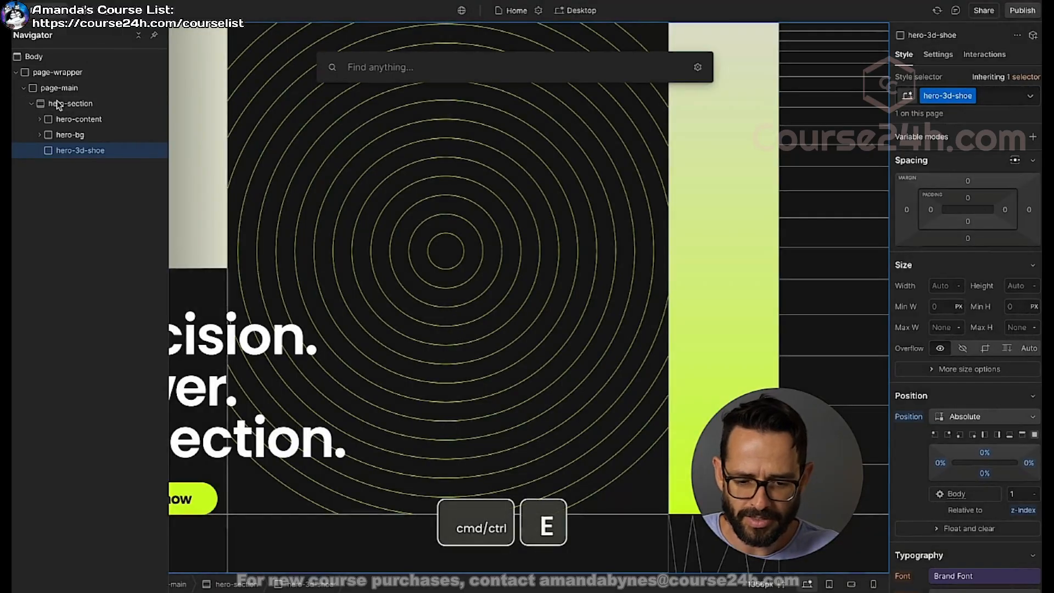
text(splie)
key(BackSpace)
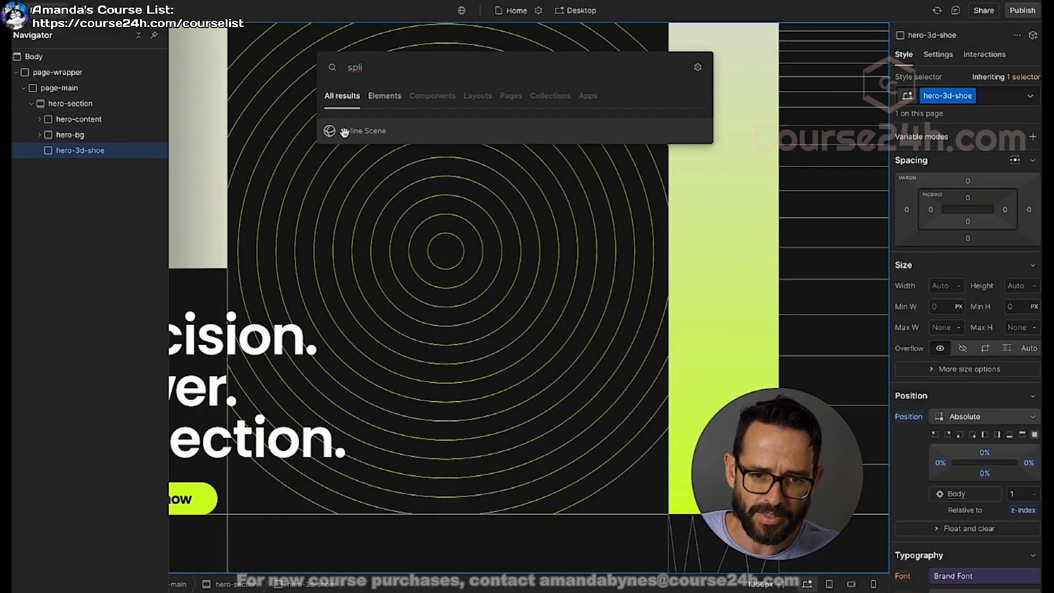
click(361, 136)
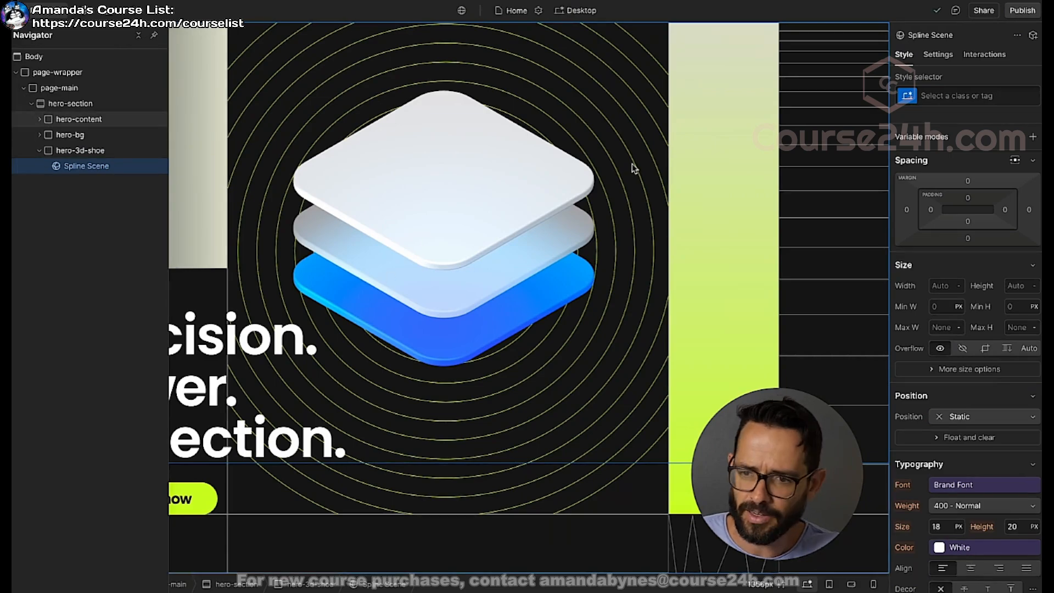
Step: Show the Spline Scene element's settings, switch to Spline and copy the scene URL from the Viewer export
click(950, 58)
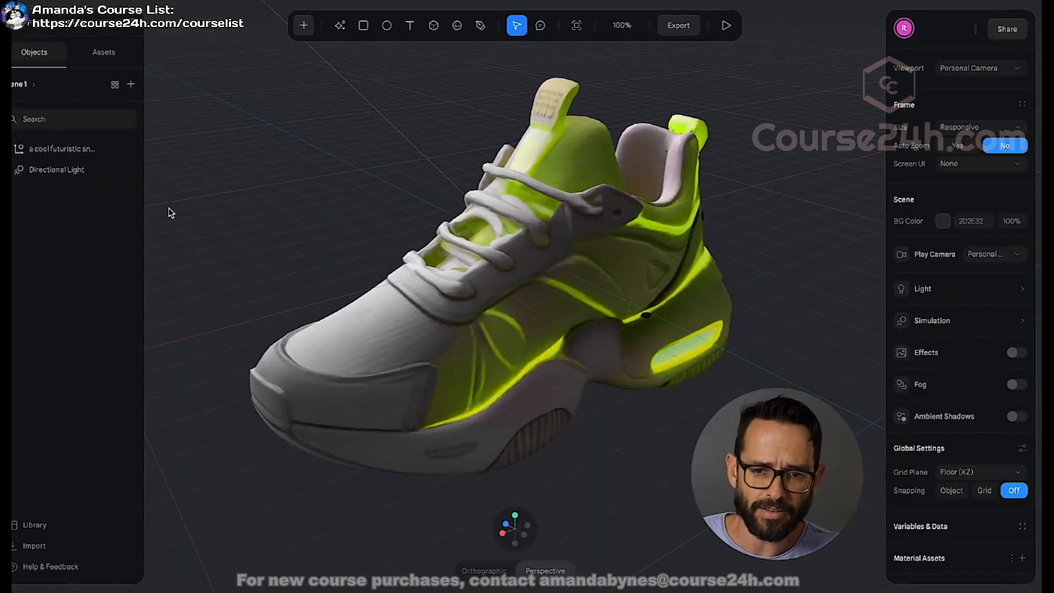
click(680, 30)
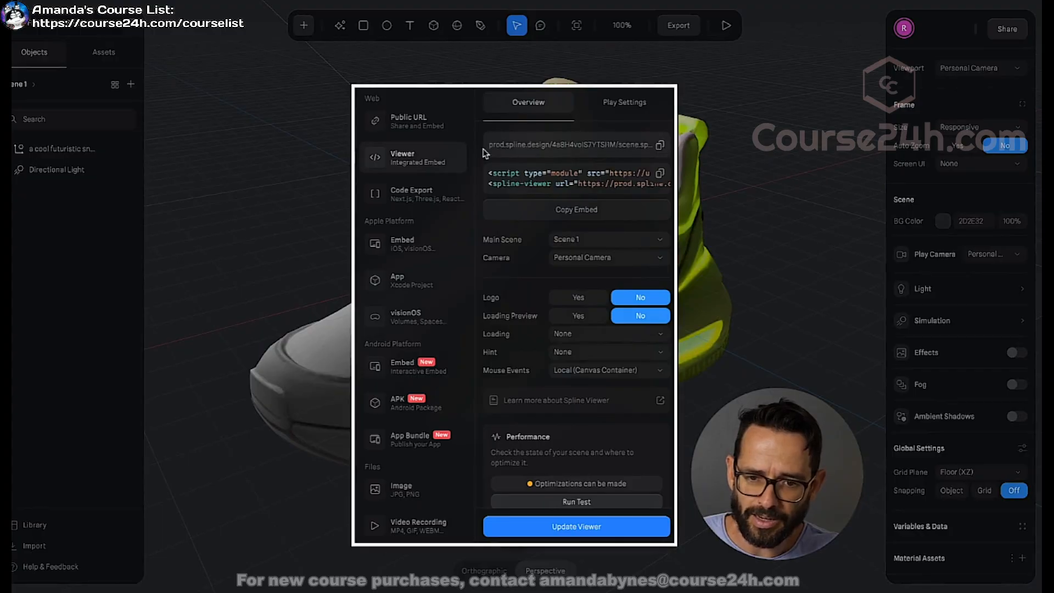
click(659, 146)
Step: Review the Viewer export's play settings for logo, background color, page scroll, cursor, orbit, pan, zoom and touch
click(621, 107)
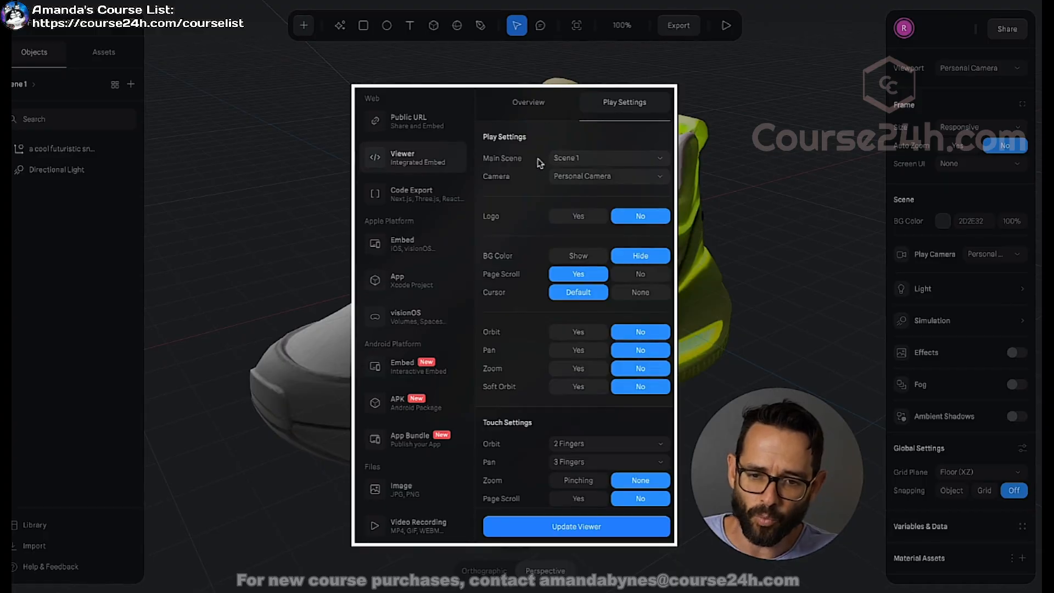
scroll(516, 183, down, 2)
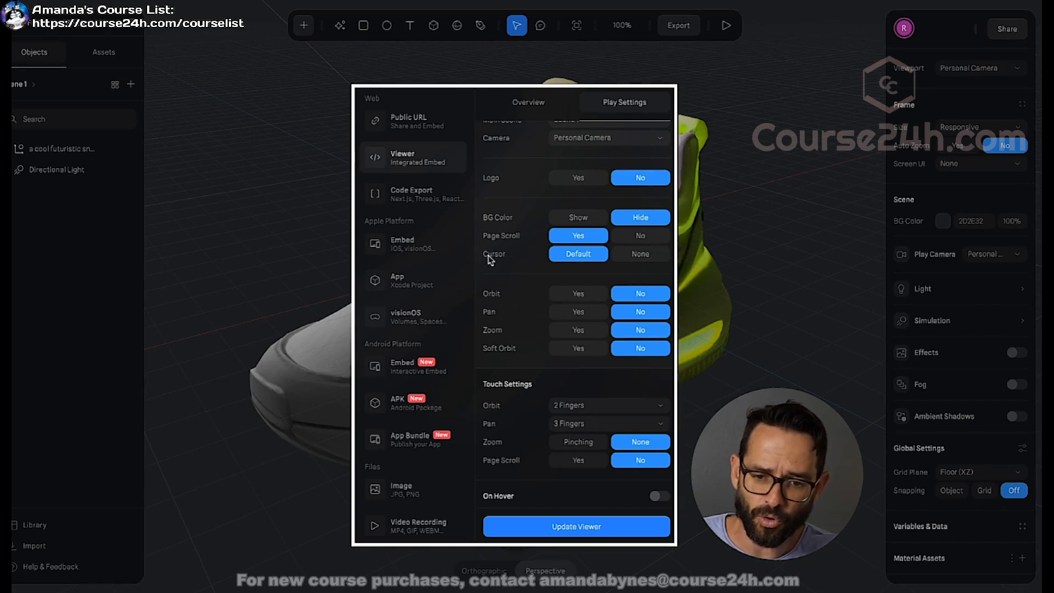
scroll(507, 242, down, 3)
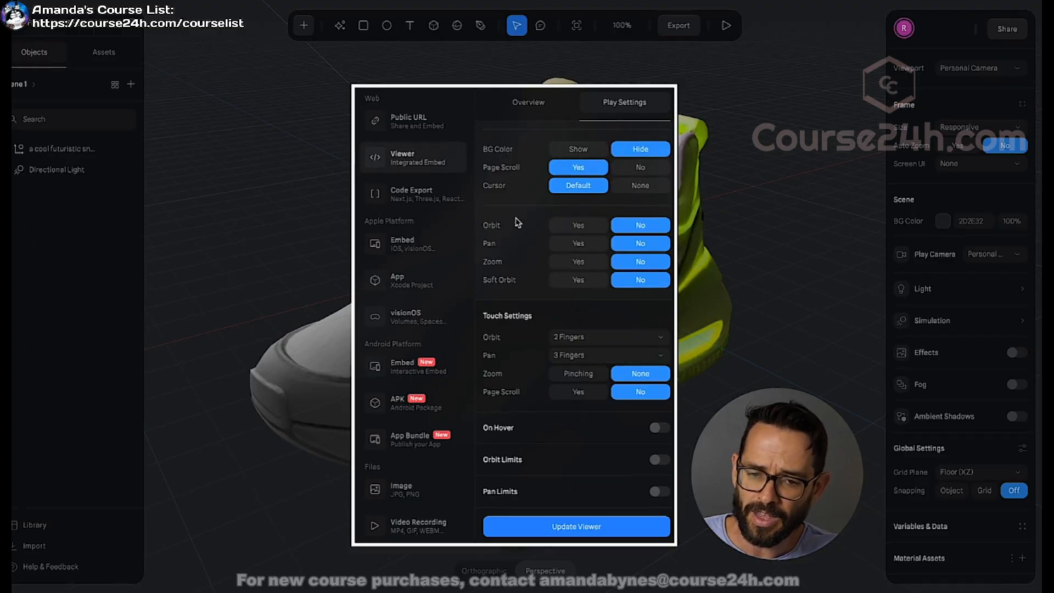
scroll(517, 223, up, 2)
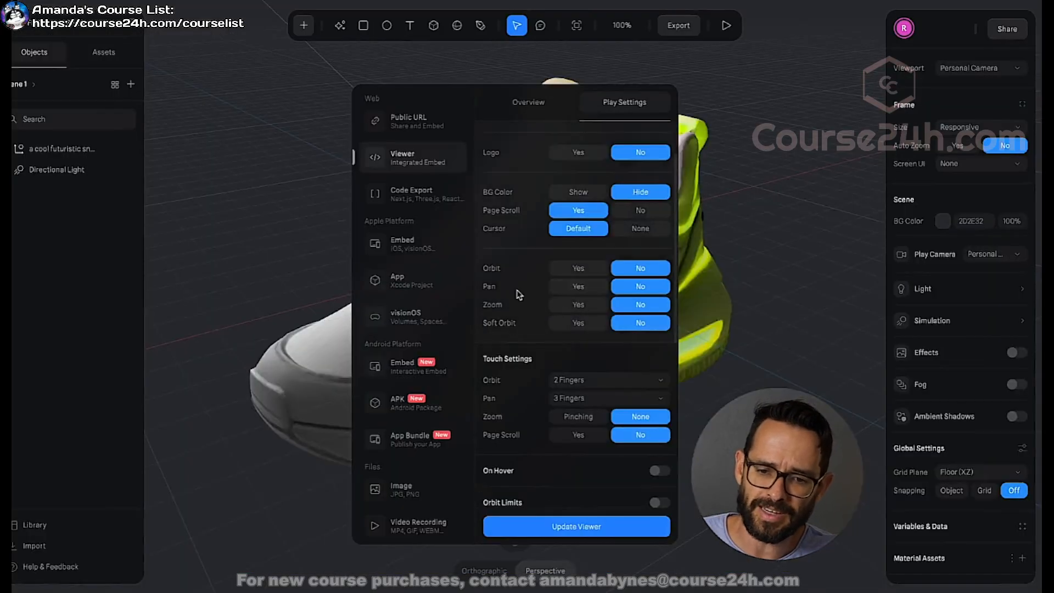
scroll(515, 284, down, 1)
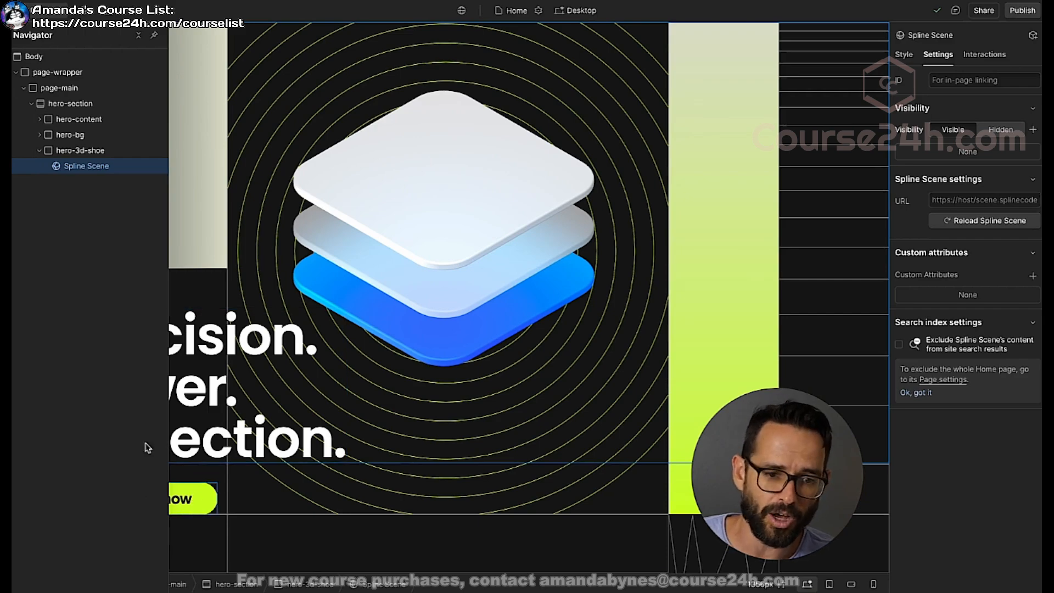
Step: Copy the Viewer scene URL in Spline, enter it as the Spline Scene's URL in Webflow and reload the scene
key(z)
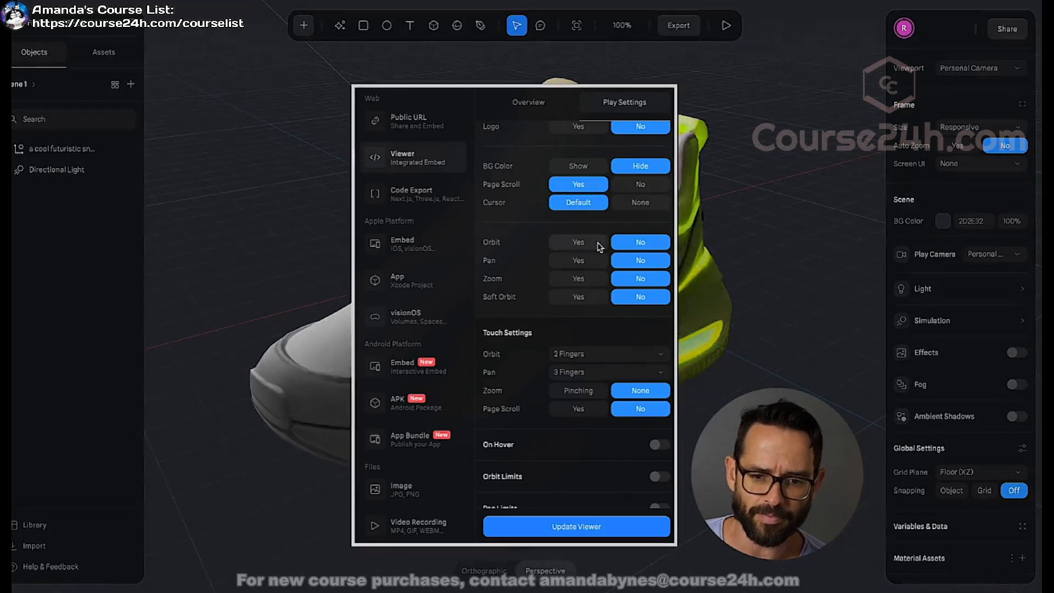
scroll(571, 175, up, 3)
click(536, 99)
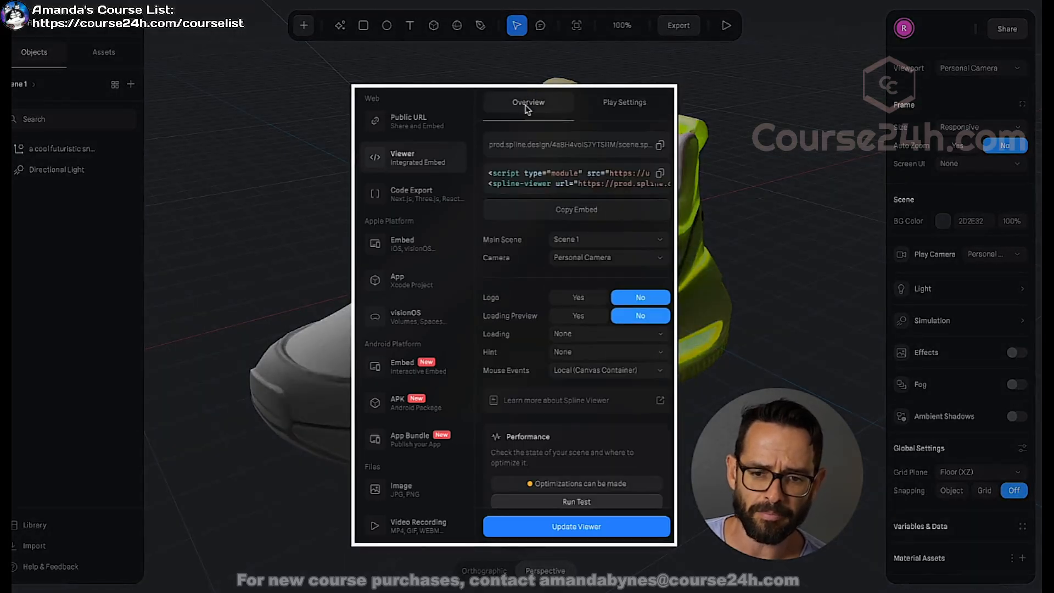
click(660, 147)
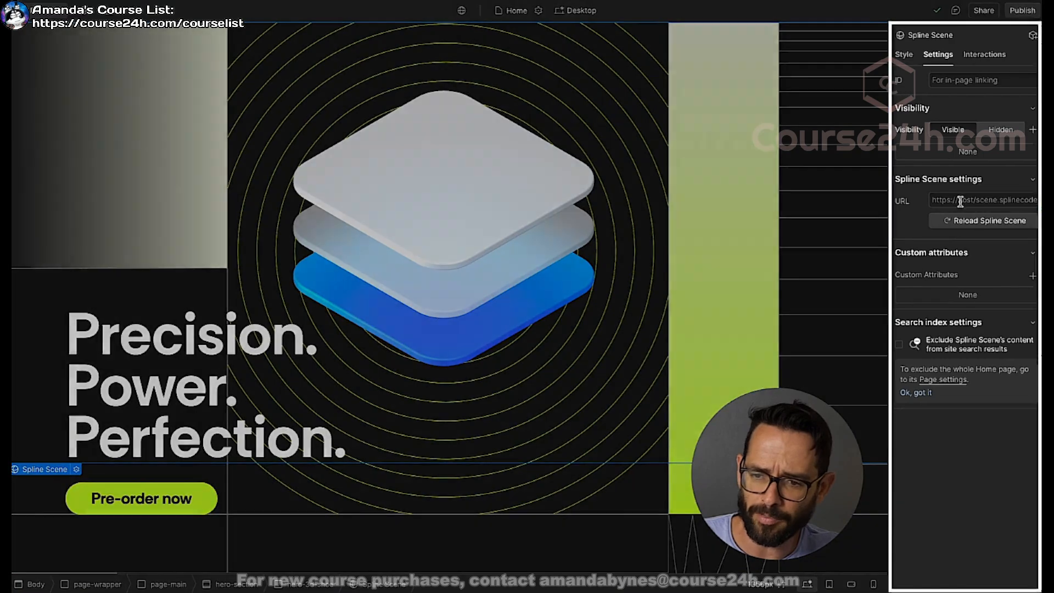
click(956, 200)
key(ctrl+v)
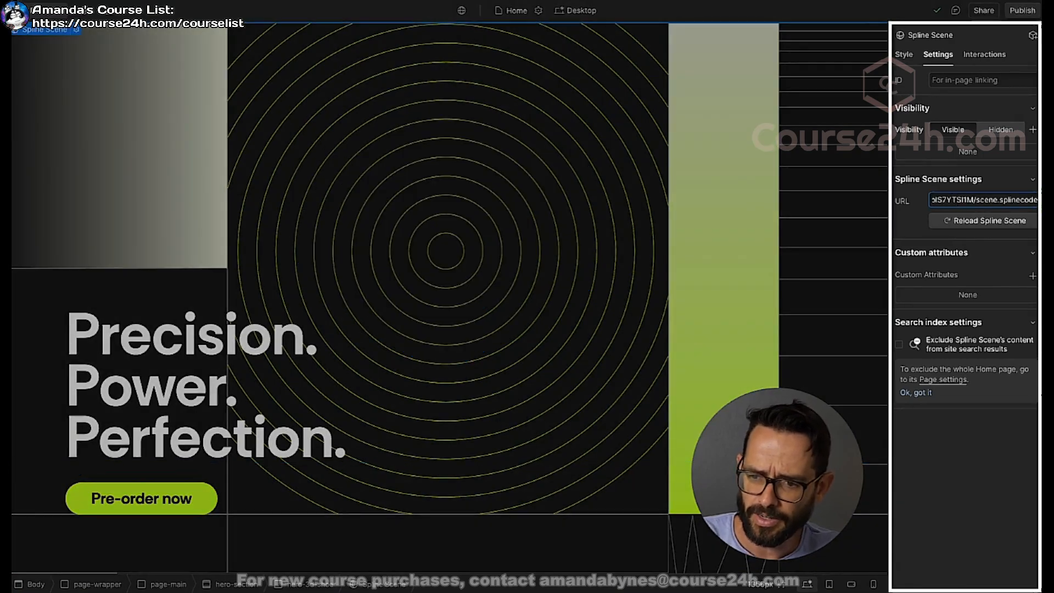
click(977, 222)
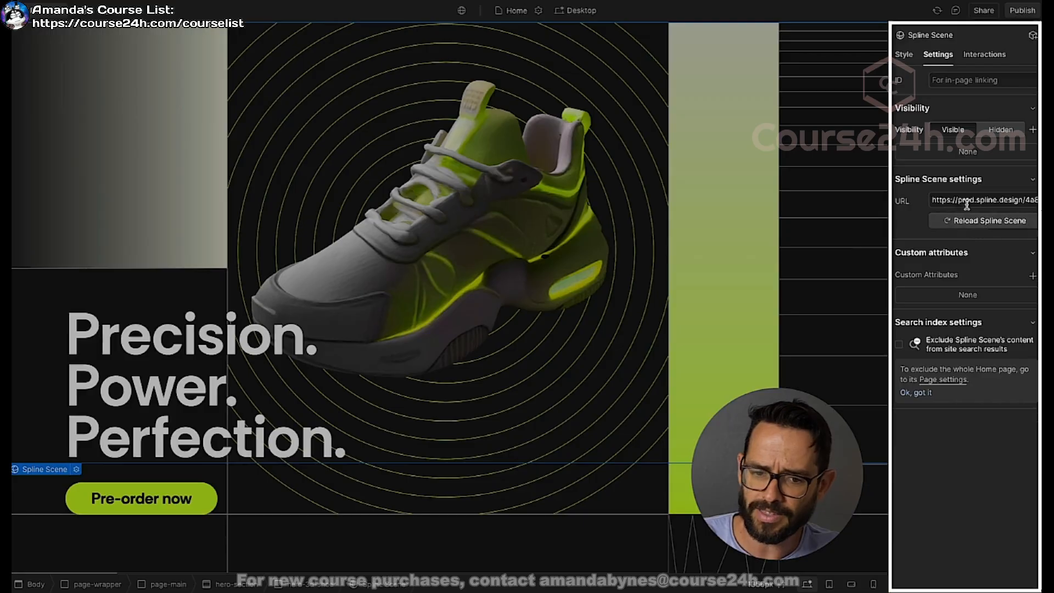
Step: Preview the page with the 3D shoe scene and return to the design view
click(132, 5)
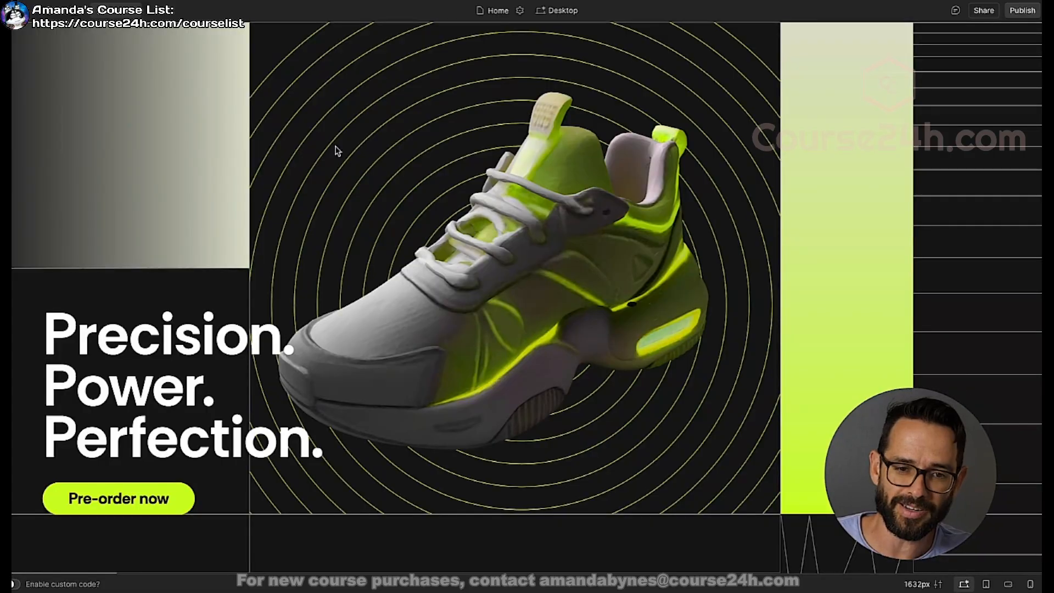
click(115, 7)
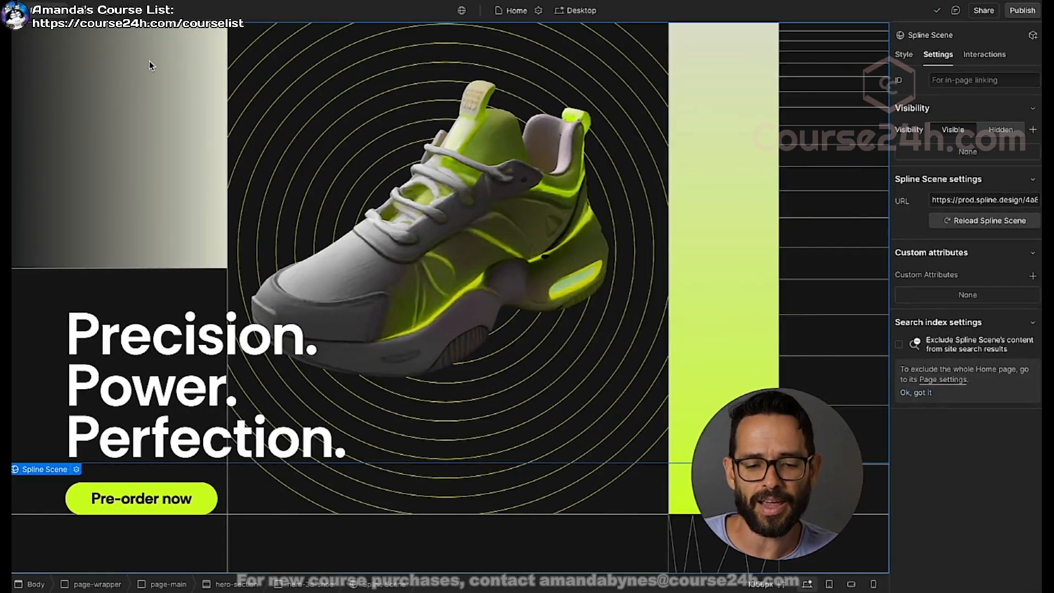
key(z)
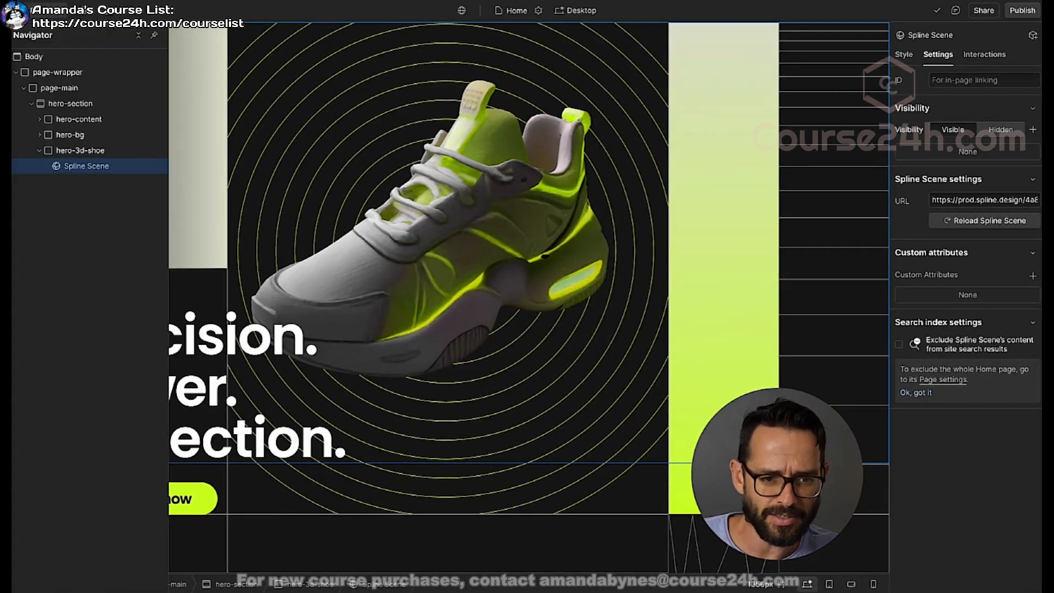
key(z)
Step: Create and apply the class "hero-spline-element" to the Spline Scene element
click(908, 55)
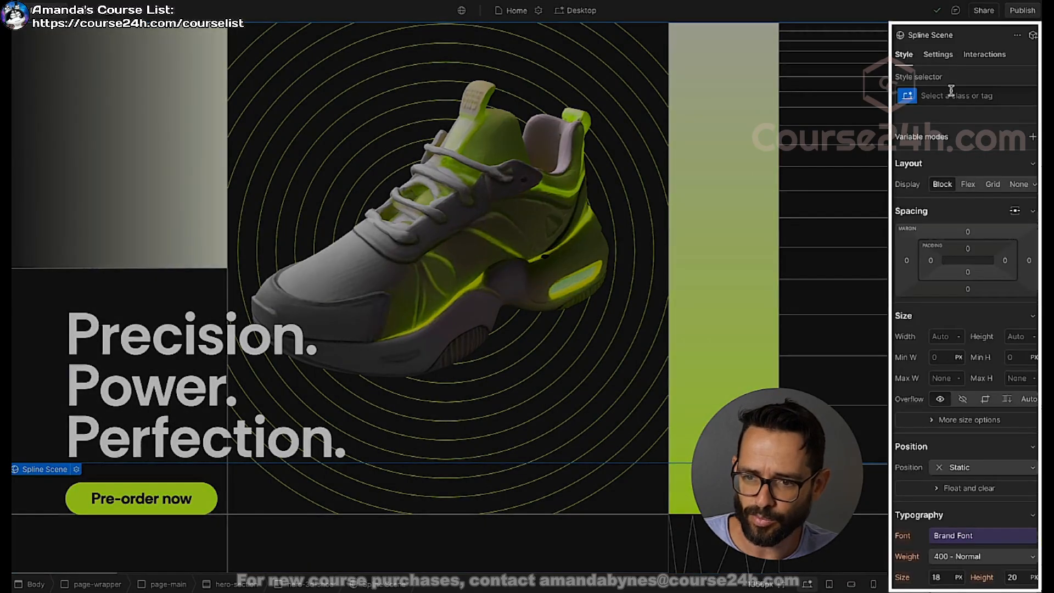
click(954, 97)
text(sp)
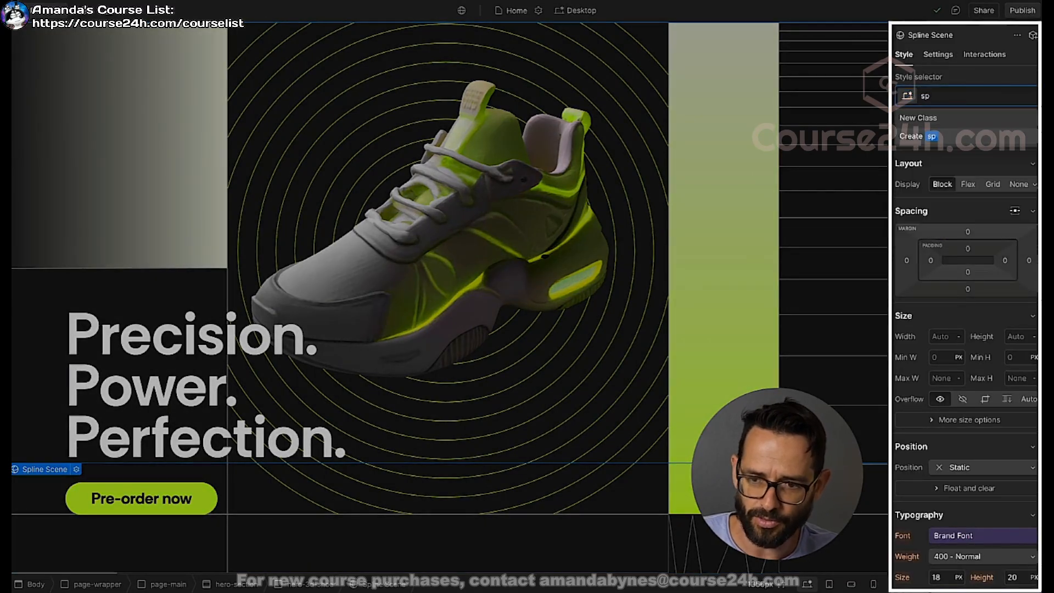
key(BackSpace)
key(BackSpace)
text(hero-splie)
text(e)
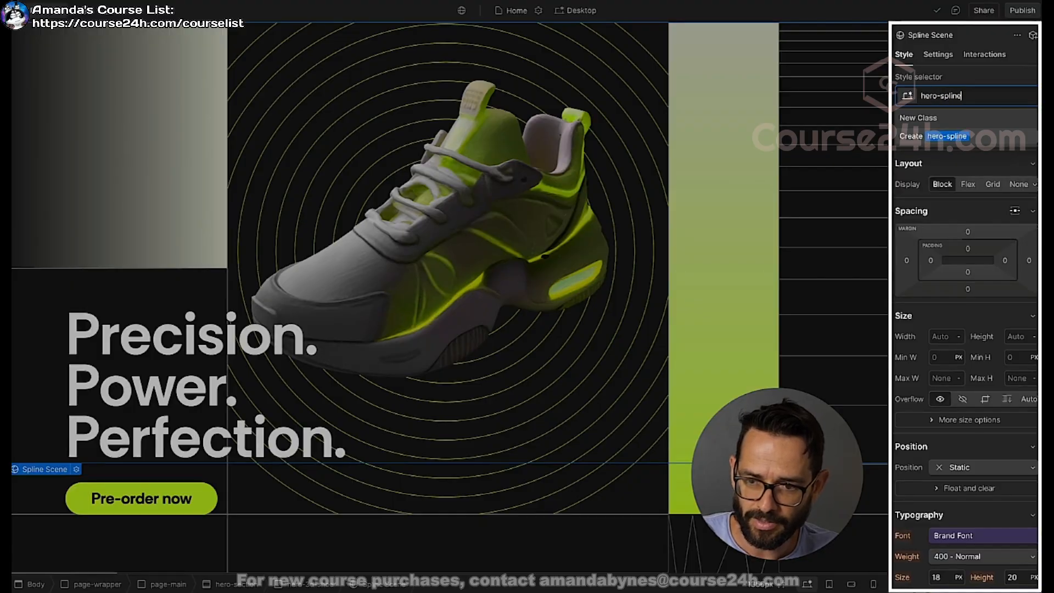
text(-element)
key(Return)
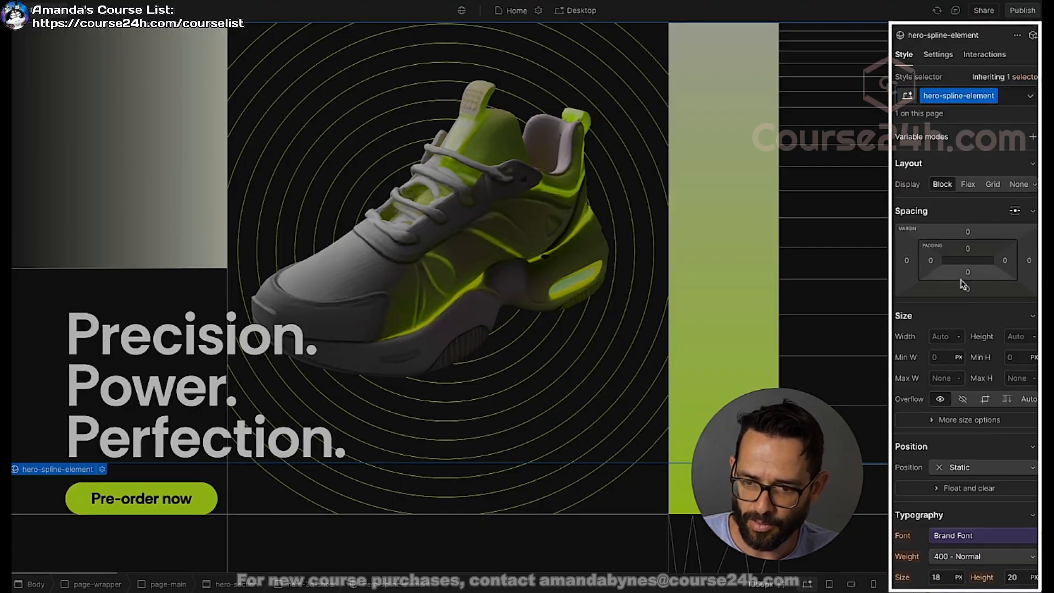
Step: Set the height of hero-spline-element to 100%
click(1023, 337)
text(100%)
key(Return)
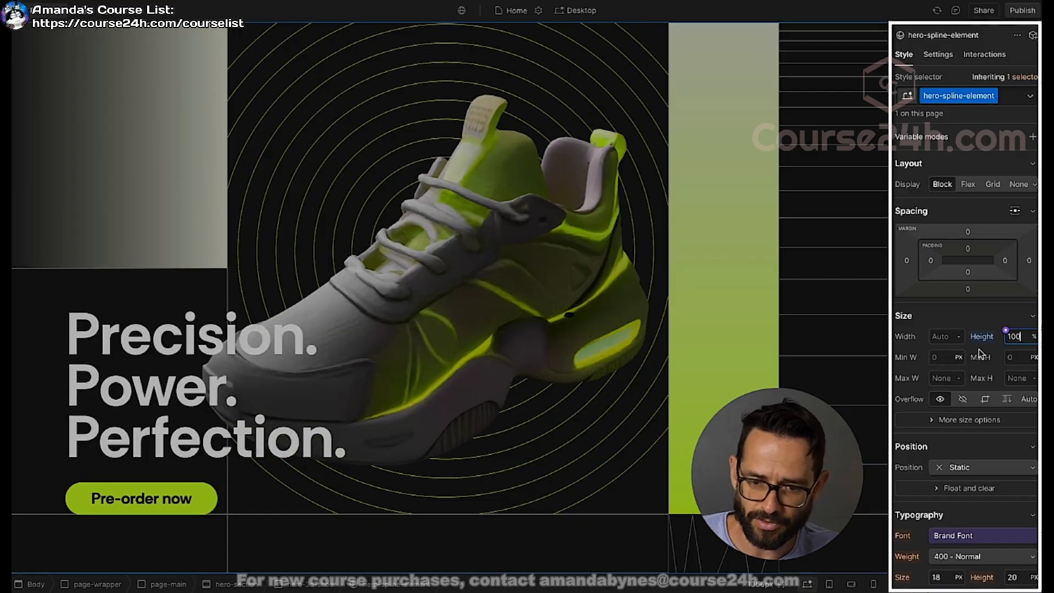
Step: Preview the page with the full-height shoe scene and return to the design view
click(132, 15)
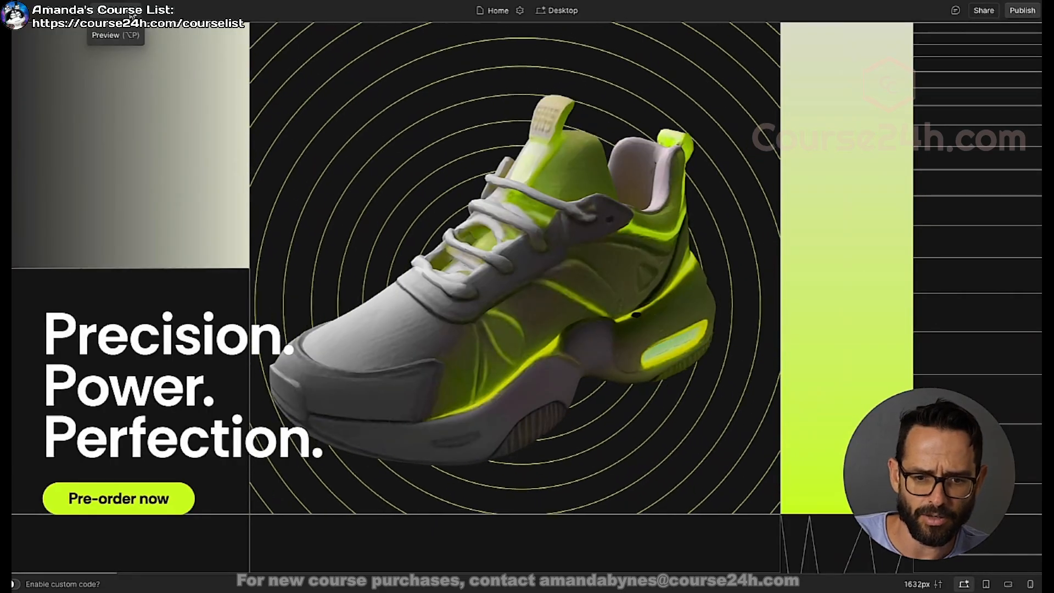
click(132, 16)
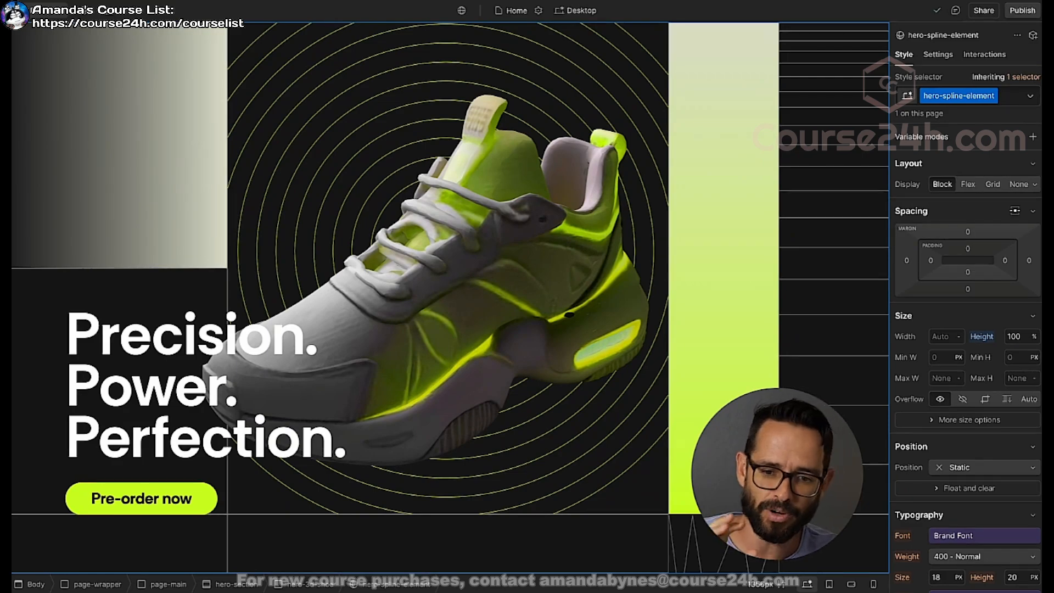
click(138, 12)
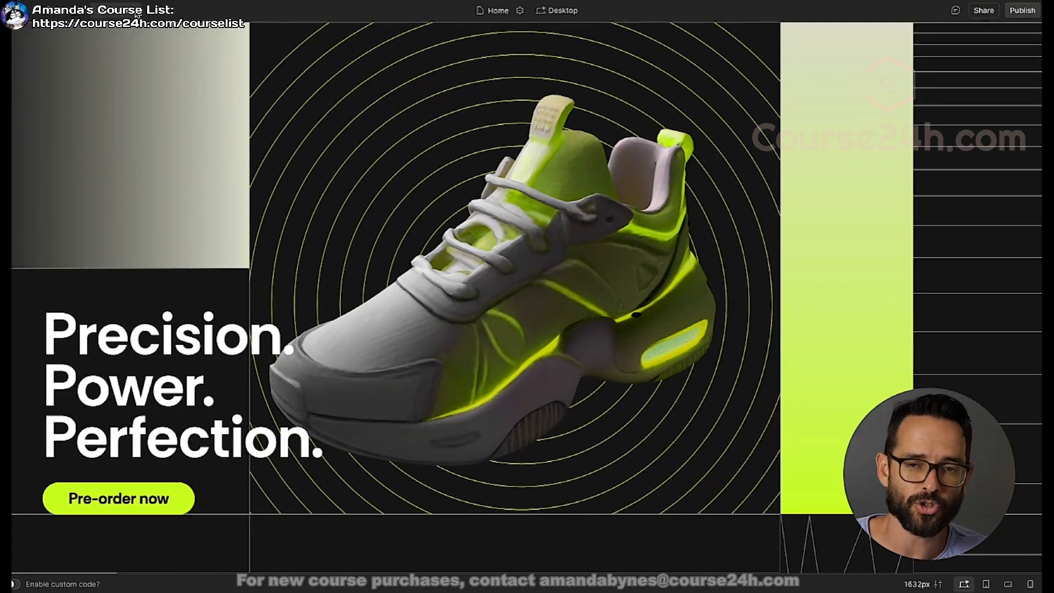
click(136, 13)
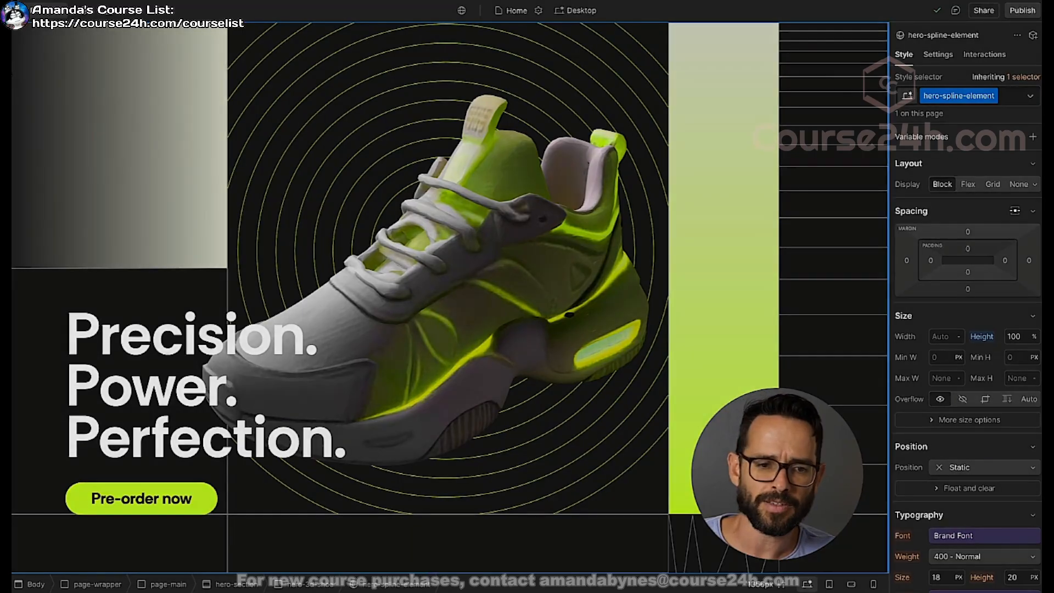
Step: Select the hero-section element and add a "Mouse move over element" trigger to it
key(z)
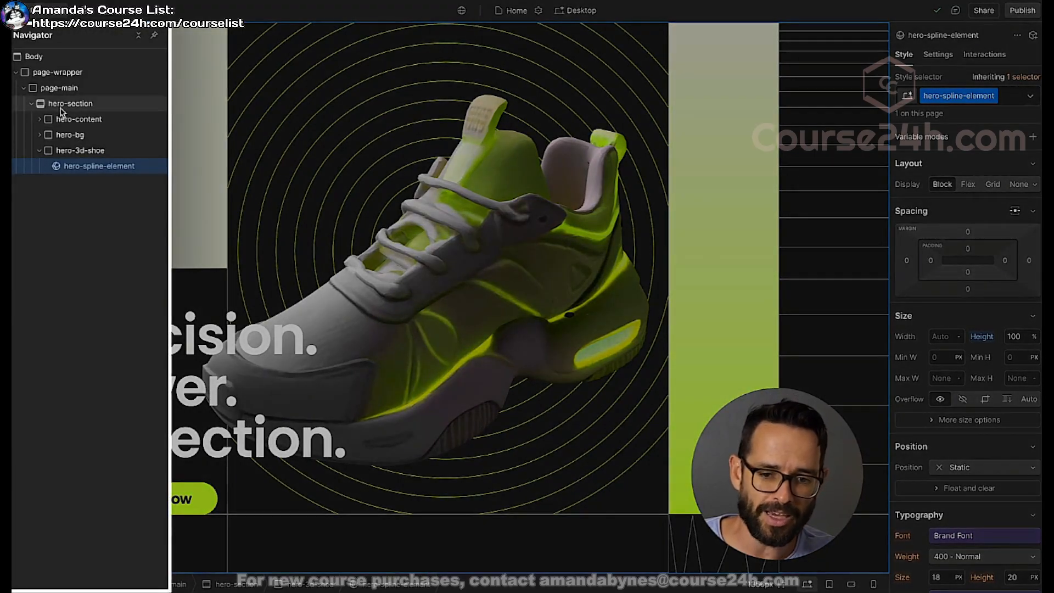
click(40, 151)
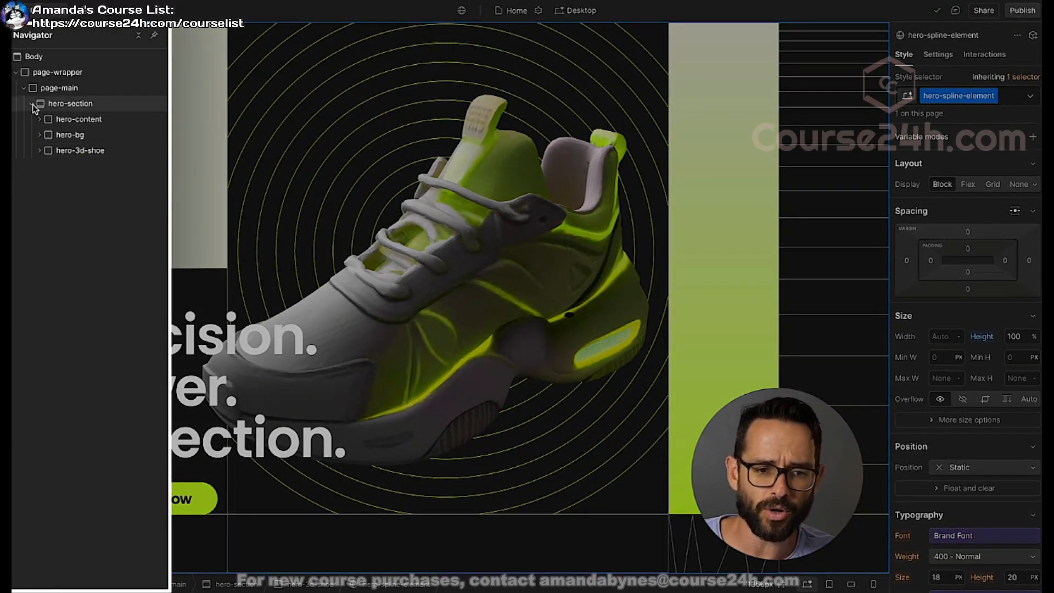
click(57, 105)
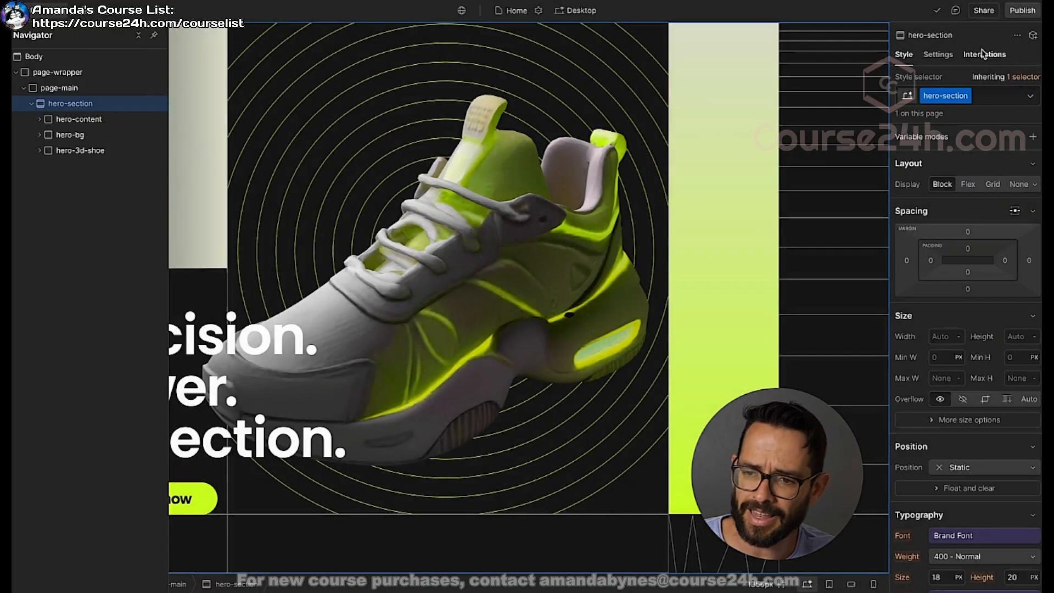
click(983, 54)
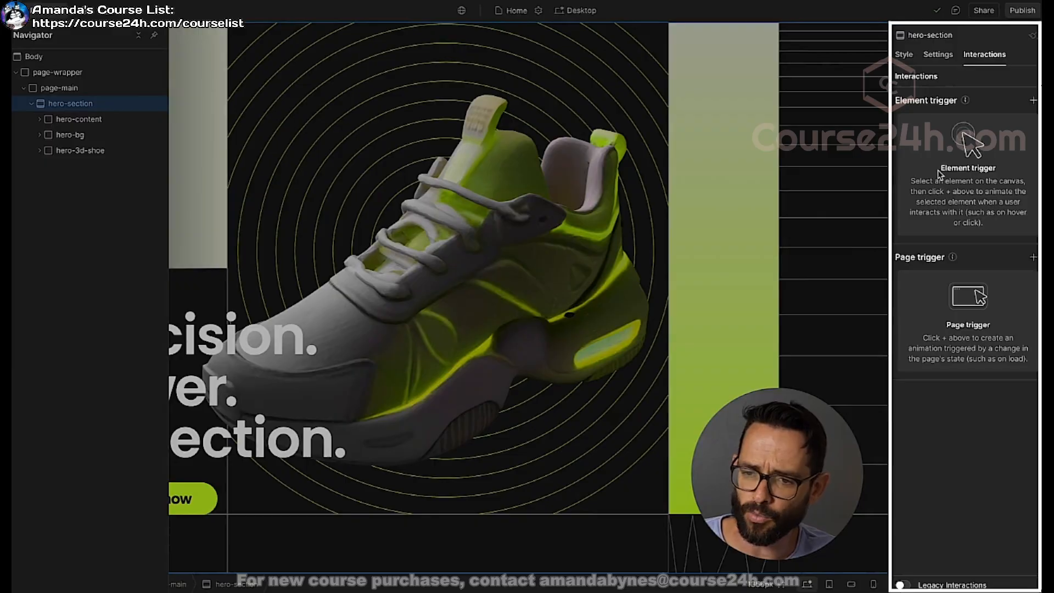
click(1033, 101)
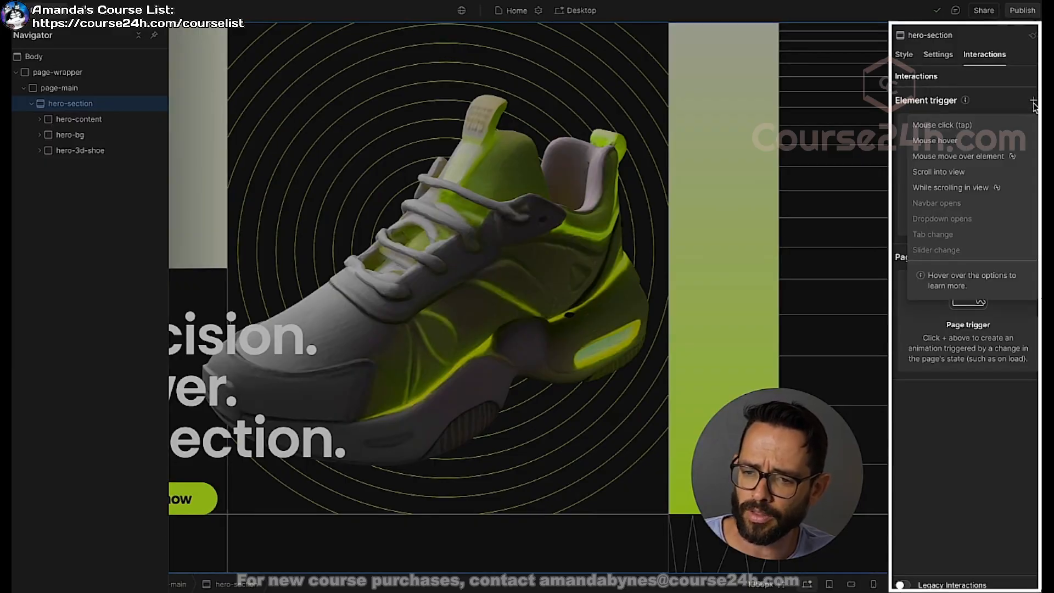
mouse_move(953, 159)
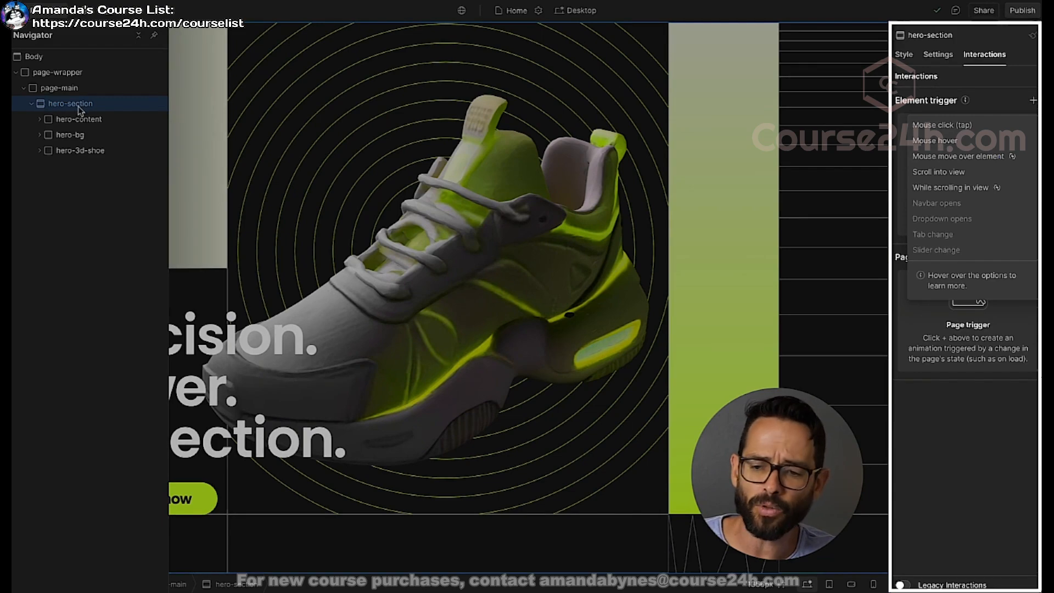
click(914, 159)
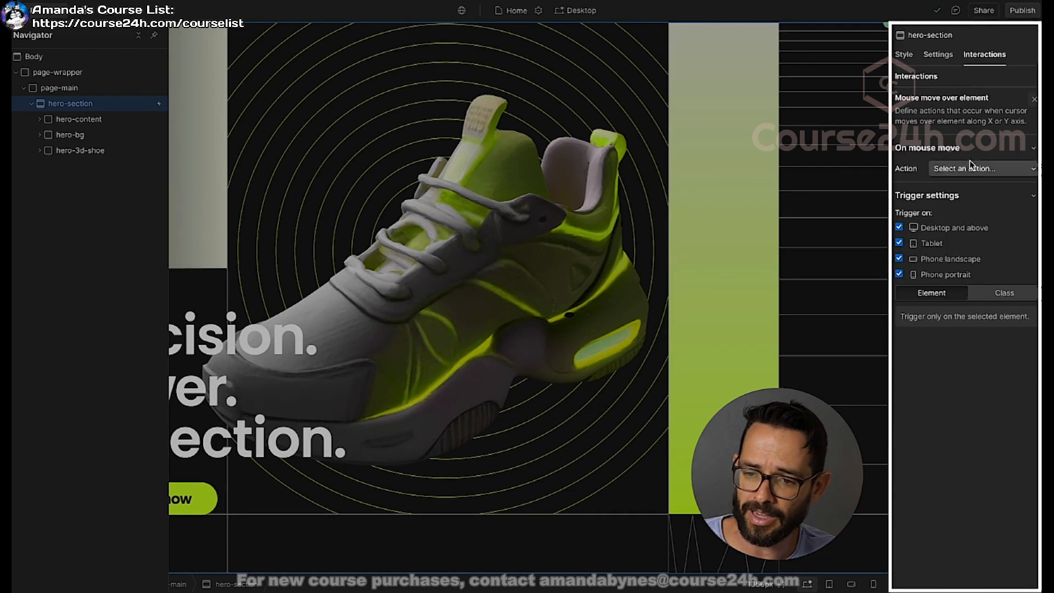
Step: Set the mouse-move action to Play mouse animation and create a new animation named "Spline Mouse Movement"
click(975, 170)
click(963, 196)
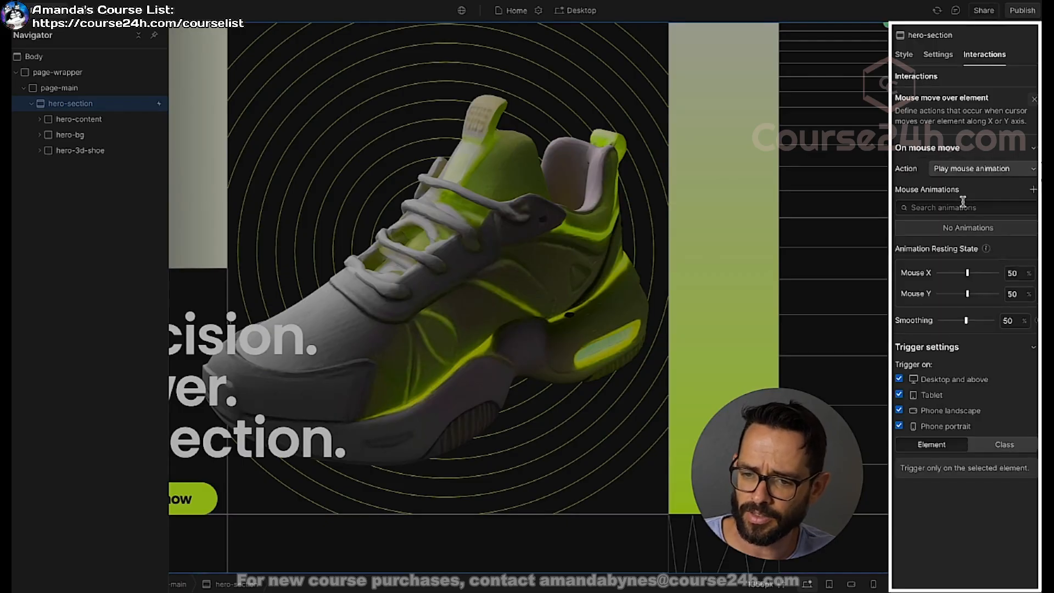
click(1033, 190)
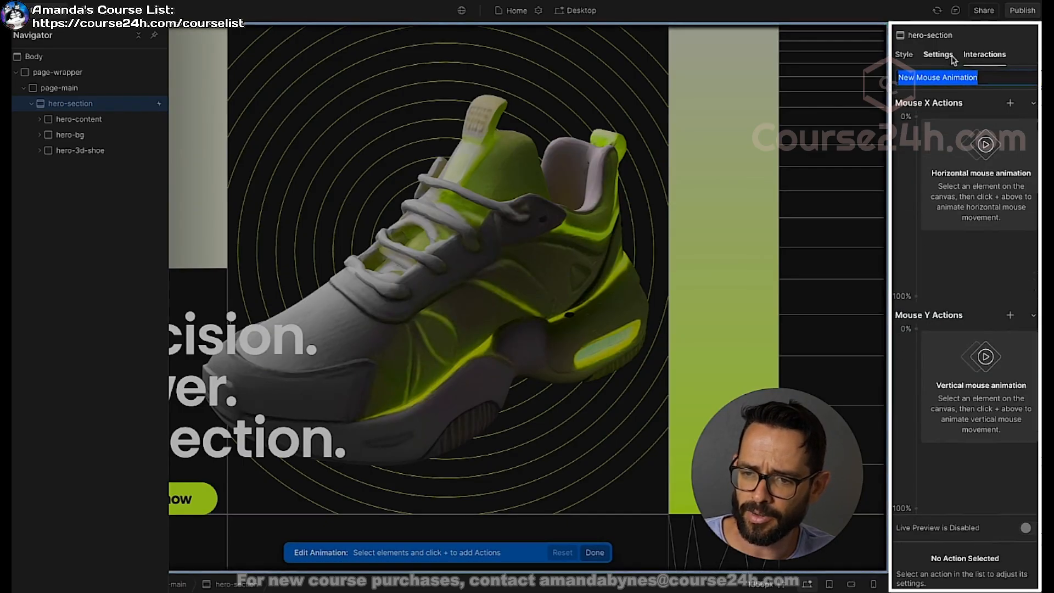
text(Spline Mouse)
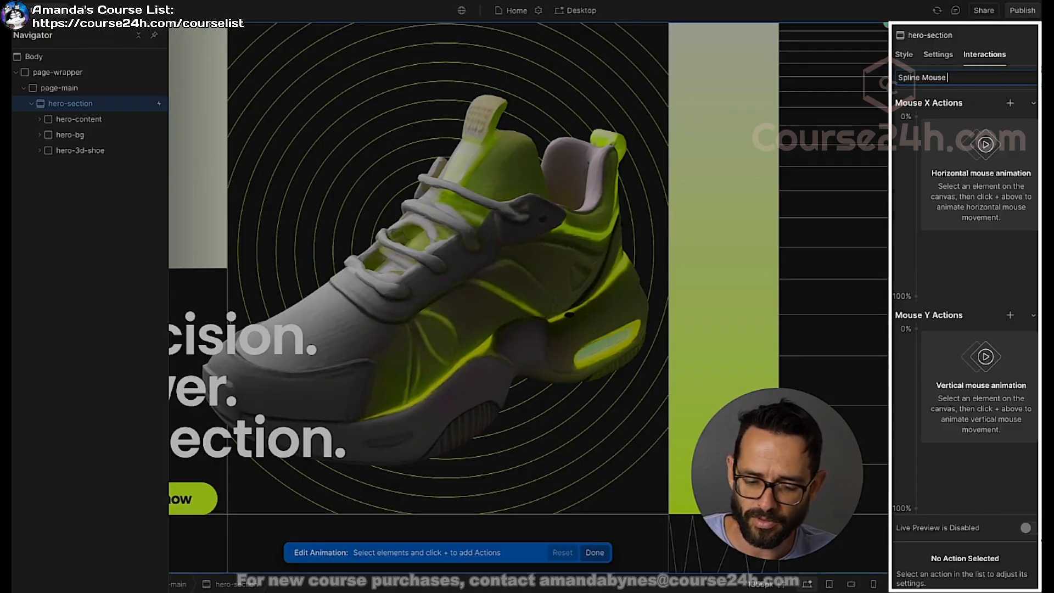
text( Movement)
key(Return)
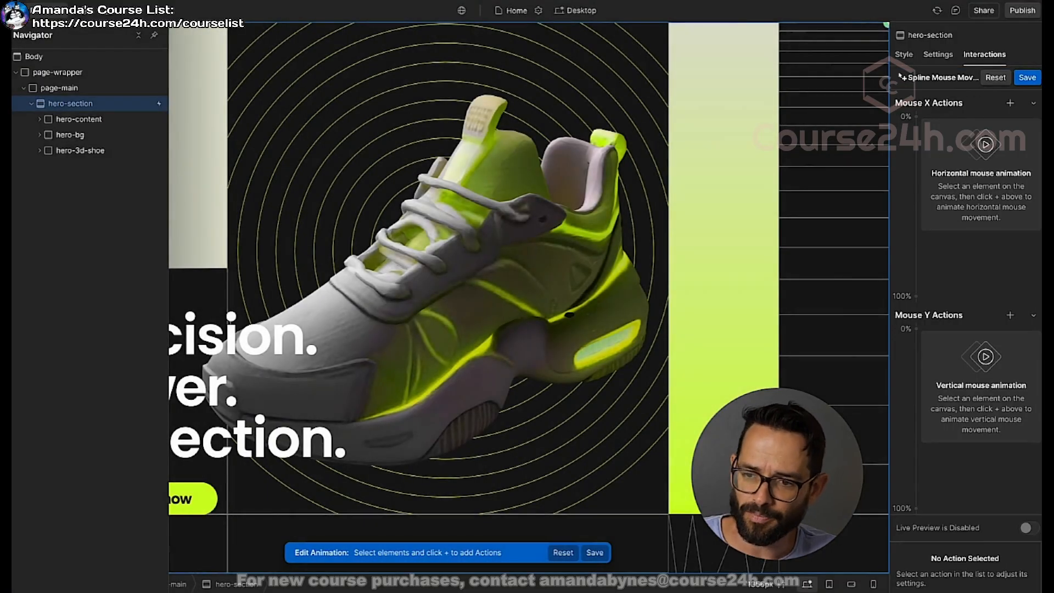
Step: Add a Spline action for hero-spline-element, nested in hero-3d-shoe, to the Mouse X Actions
click(40, 151)
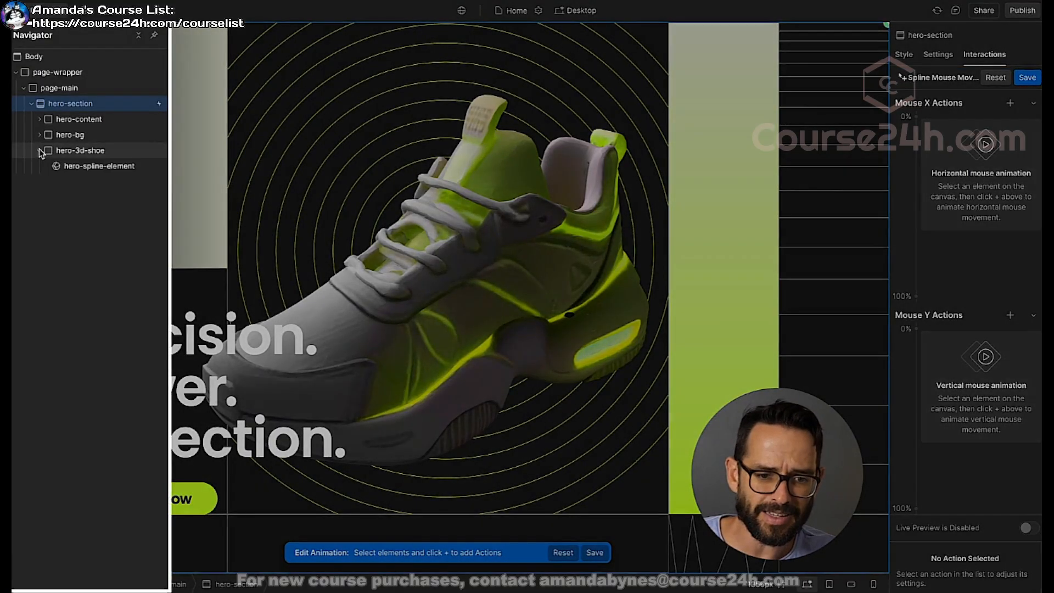
click(76, 167)
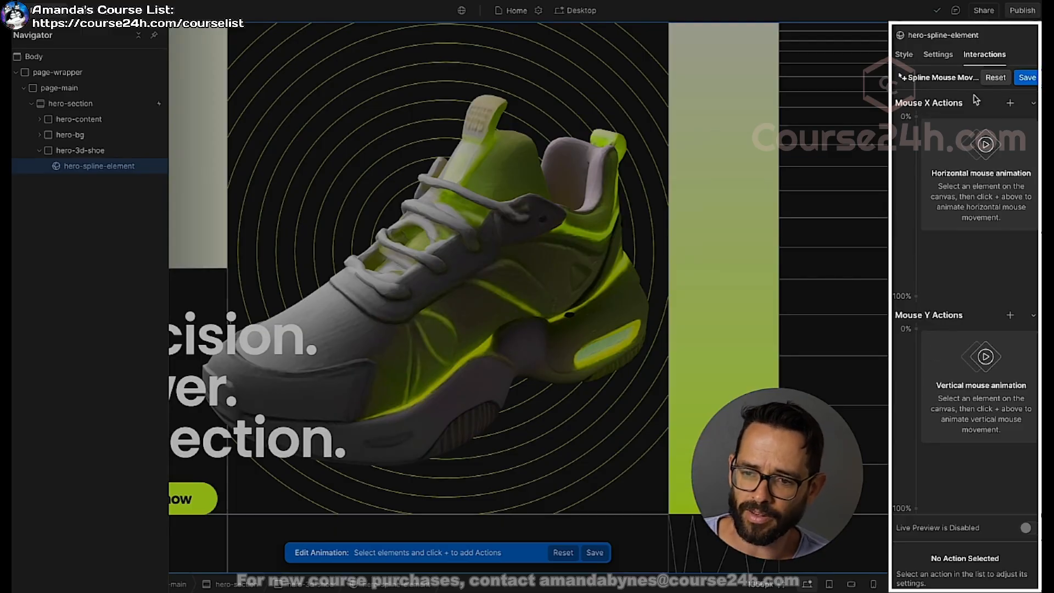
click(1010, 103)
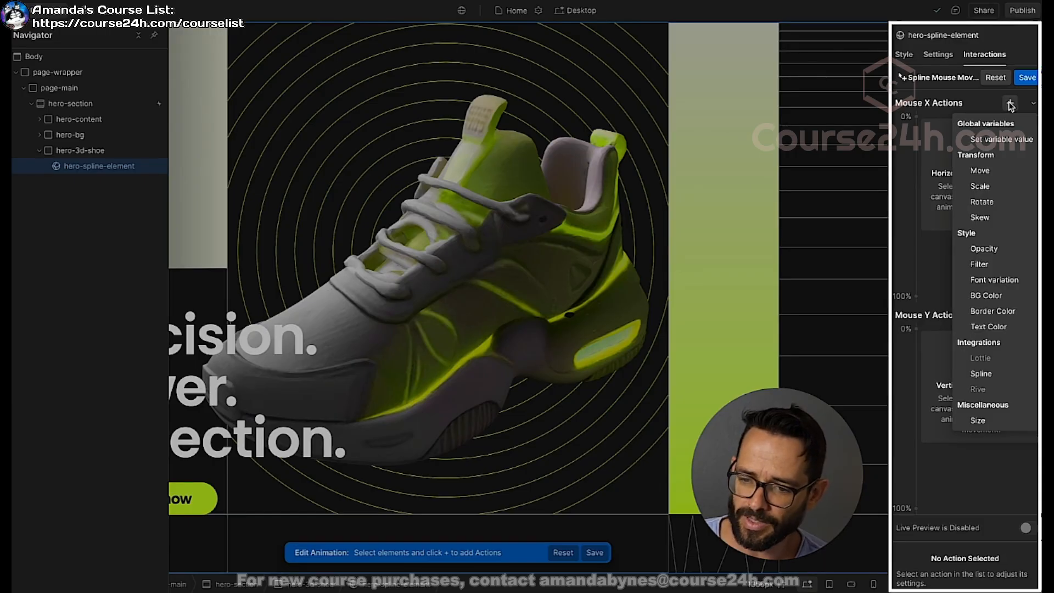
click(983, 374)
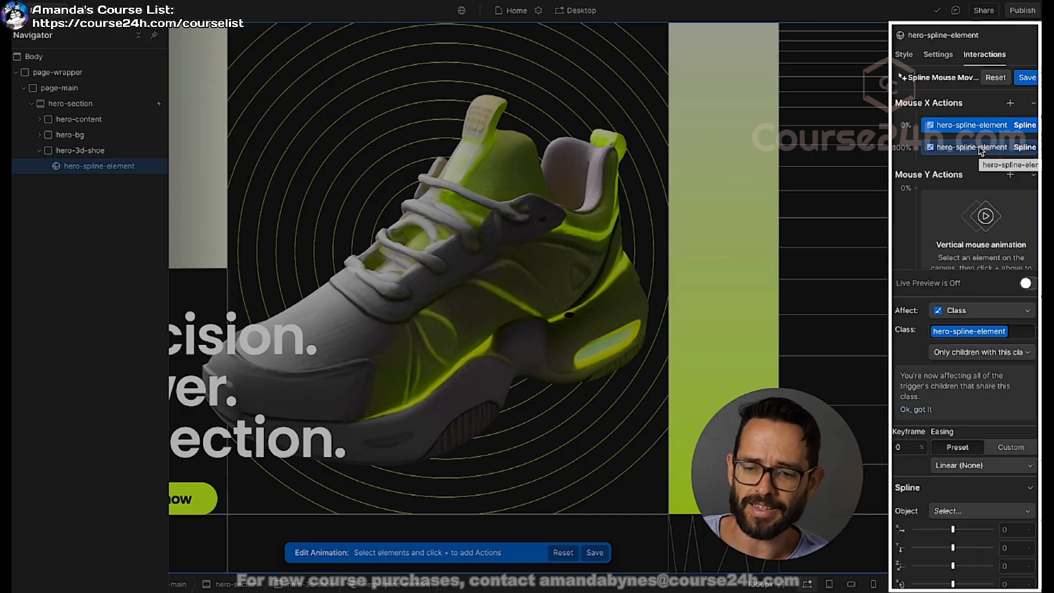
Step: For the Mouse X 0% keyframe, target the Mesh object and set its Y rotation to -0.2
scroll(953, 494, down, 3)
click(955, 439)
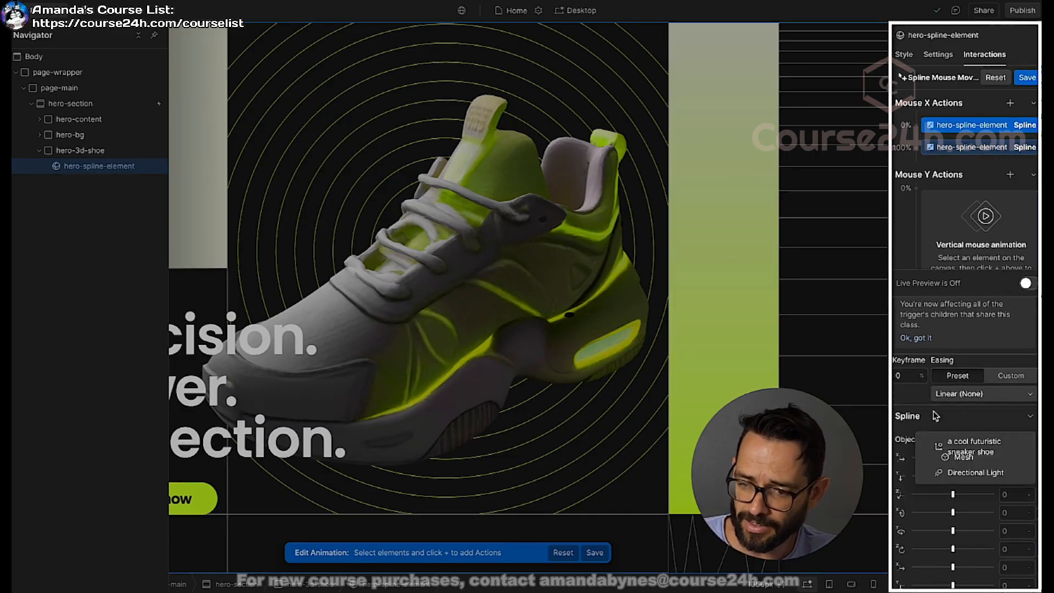
click(965, 464)
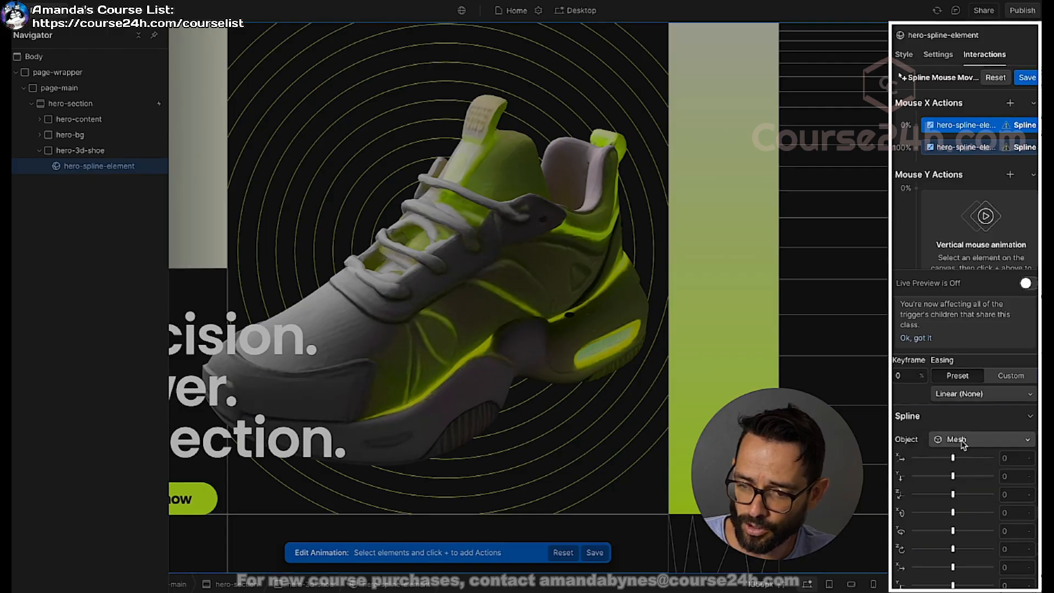
scroll(971, 472, down, 1)
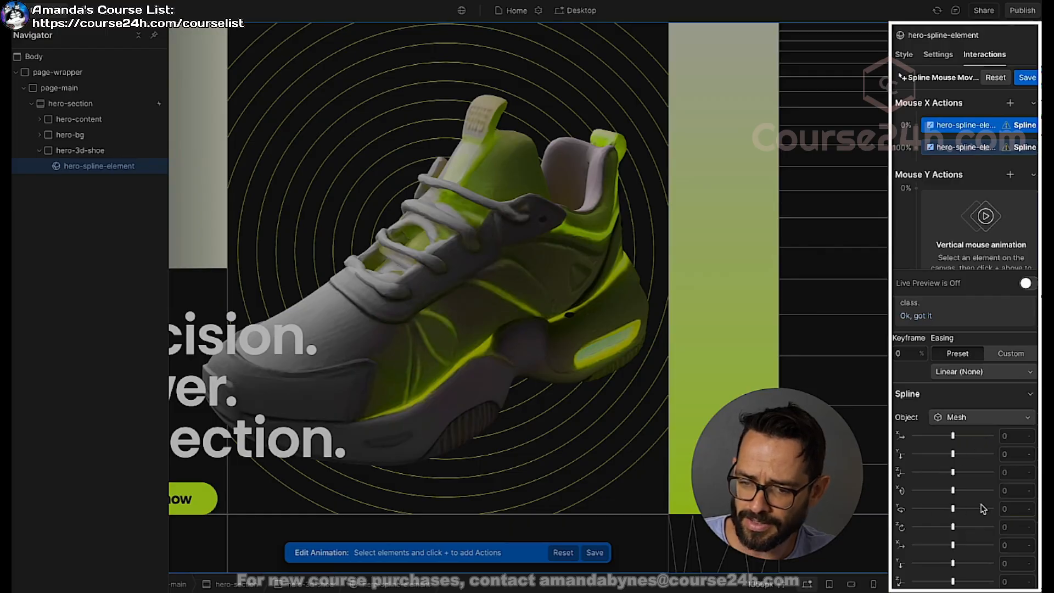
drag(953, 510, 952, 510)
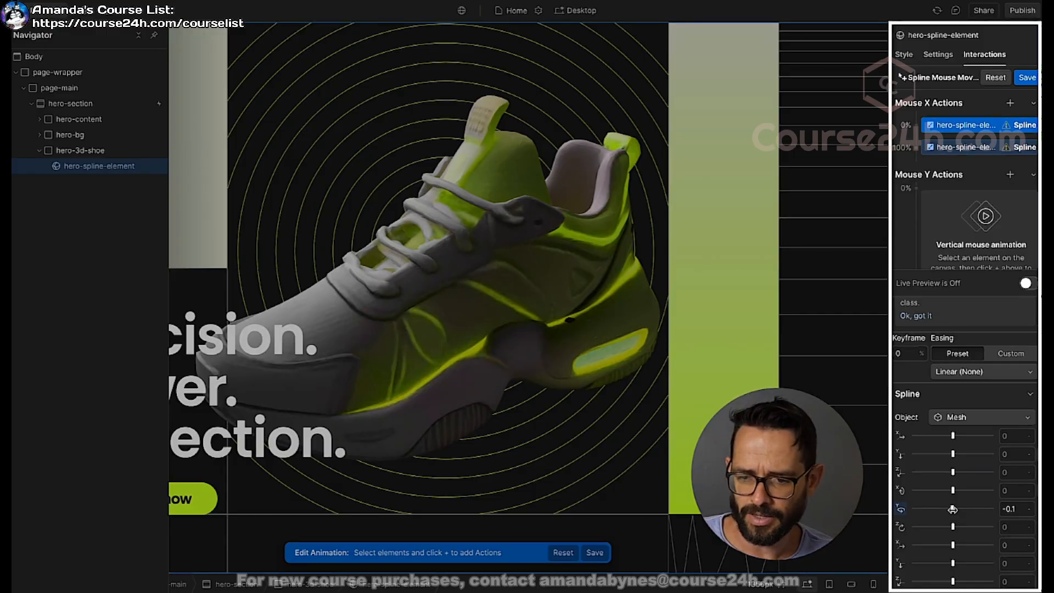
drag(952, 510, 952, 509)
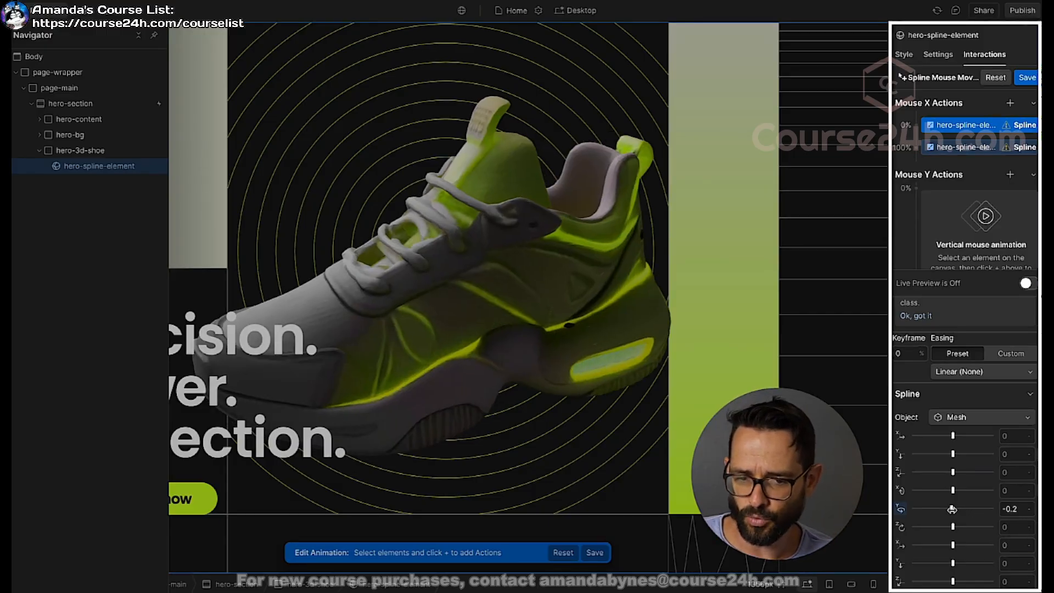
Step: For the Mouse X 100% keyframe, set the Mesh object's Y rotation to 1.8 and check the horizontal movement in live preview
click(973, 150)
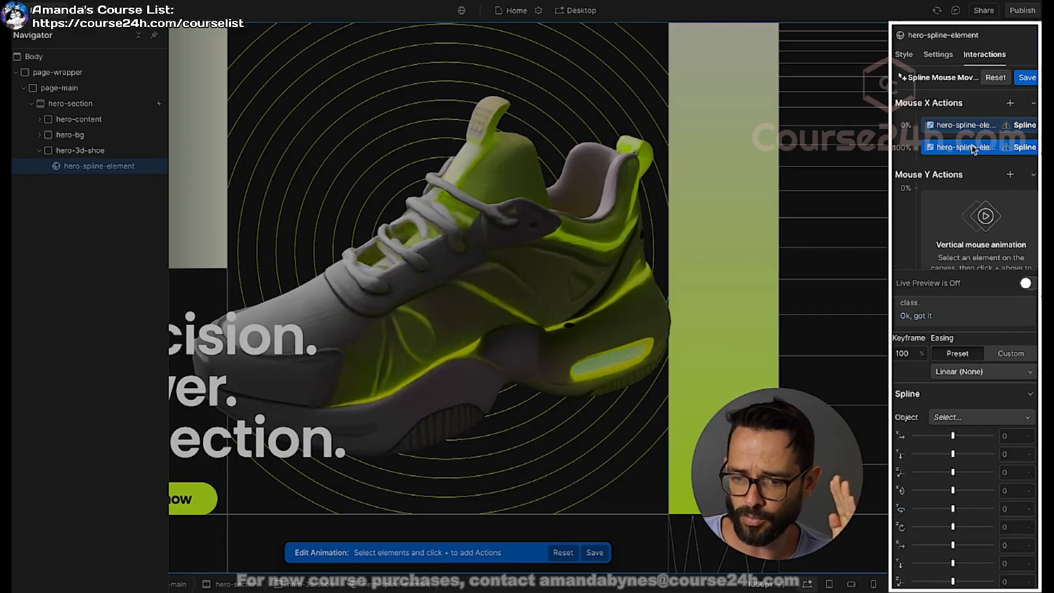
click(962, 417)
click(962, 436)
drag(951, 507, 965, 507)
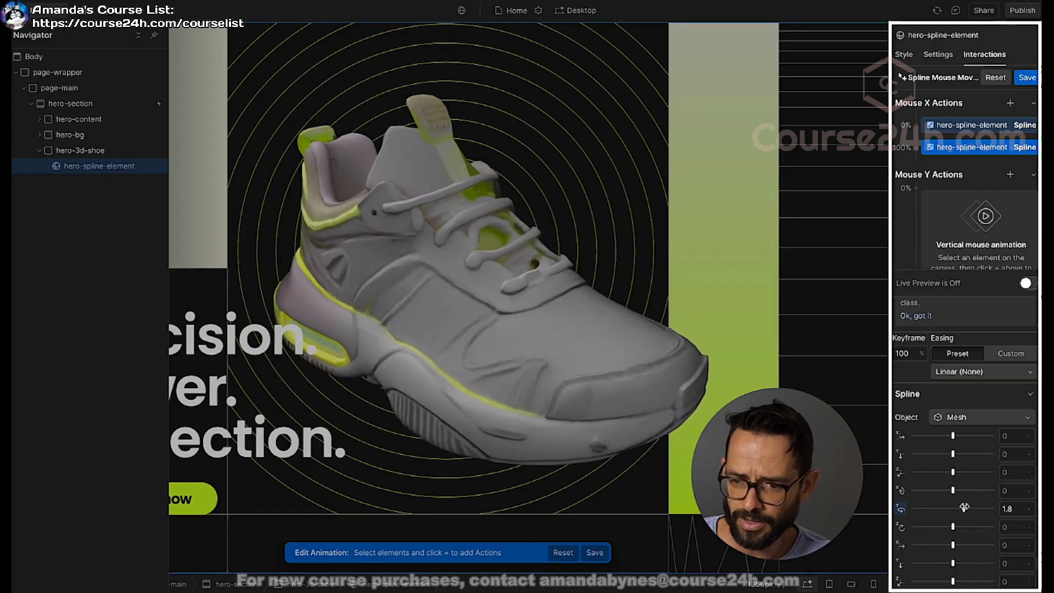
click(1025, 283)
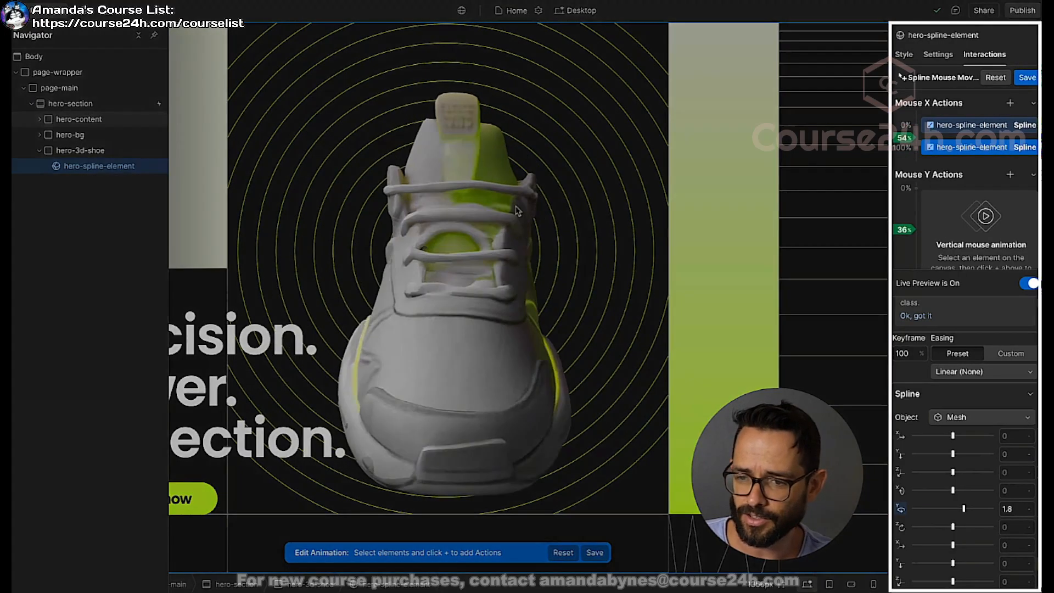
click(1025, 283)
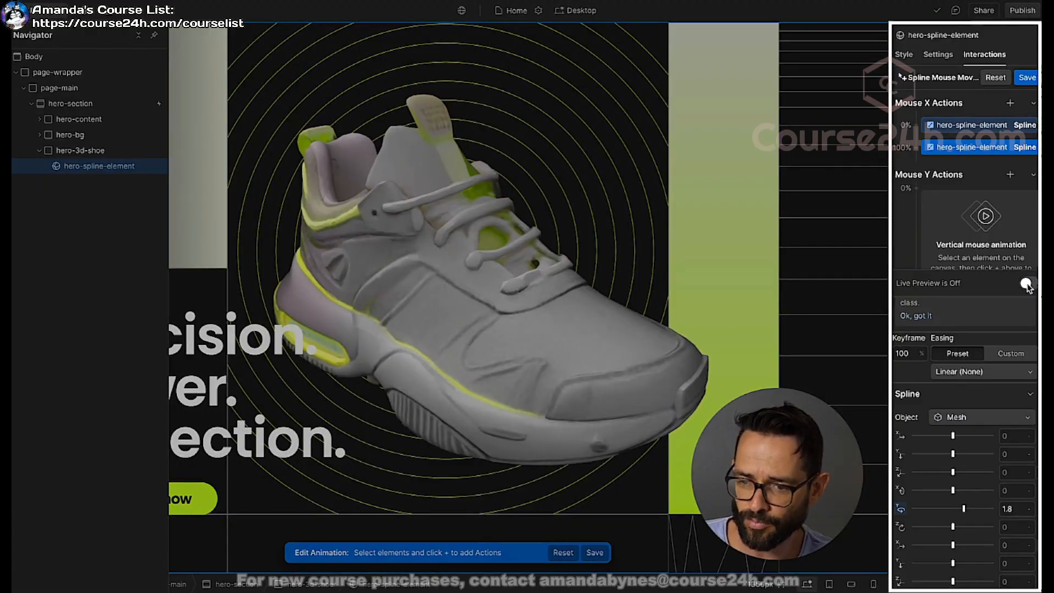
Step: Add a Spline action to the Mouse Y Actions and set the Mesh object's X rotation to -0.5 at the 0% keyframe
scroll(989, 226, down, 1)
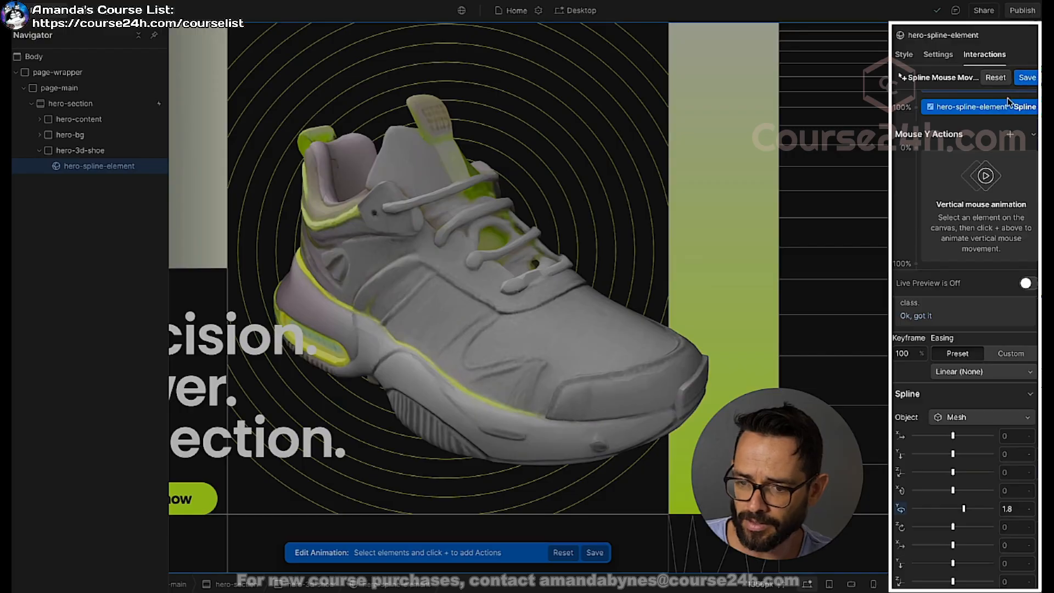
scroll(951, 241, up, 1)
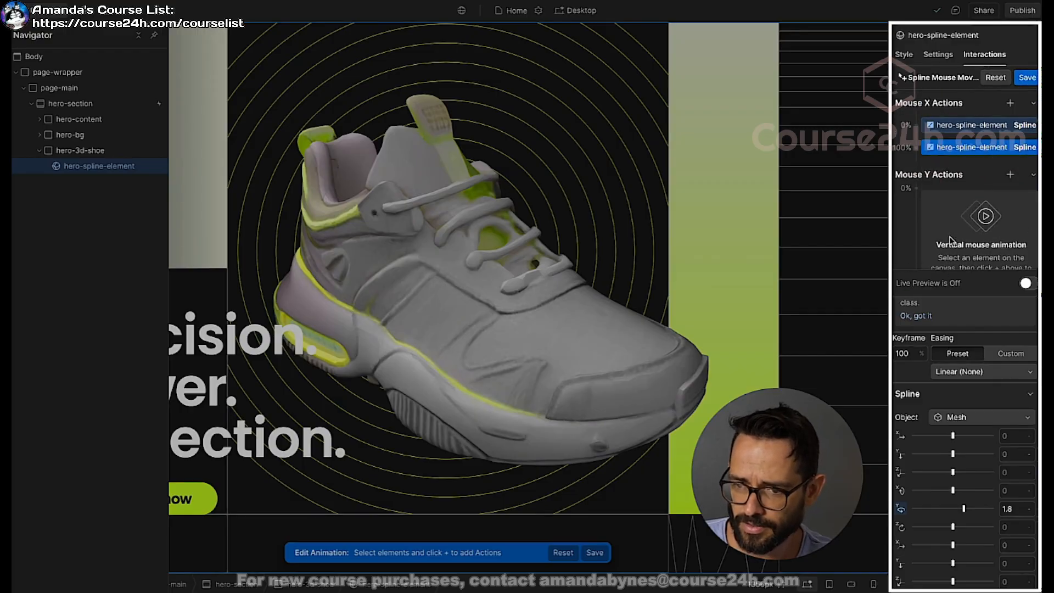
click(1011, 175)
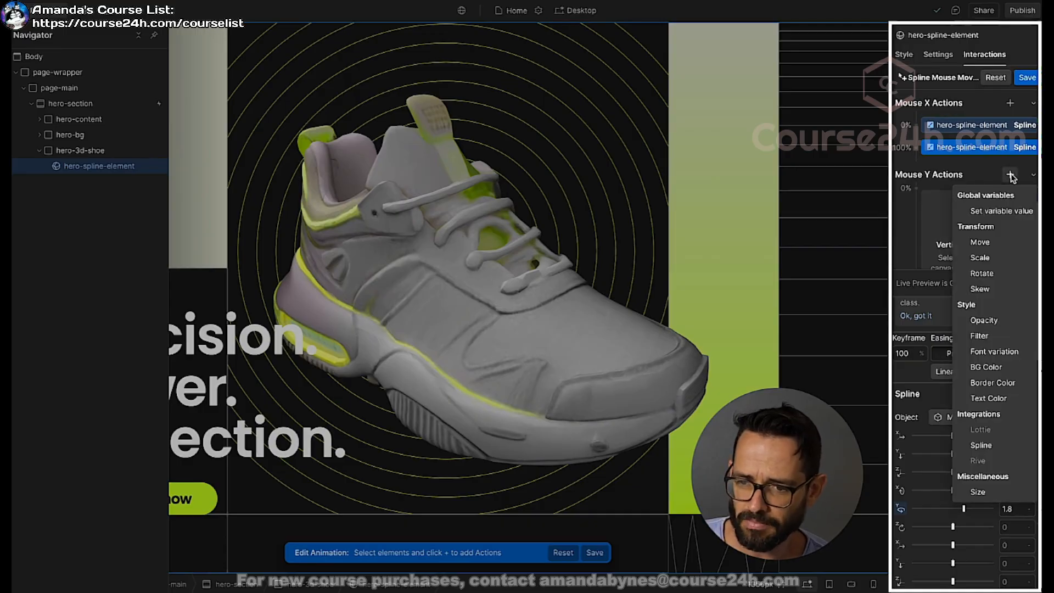
click(982, 446)
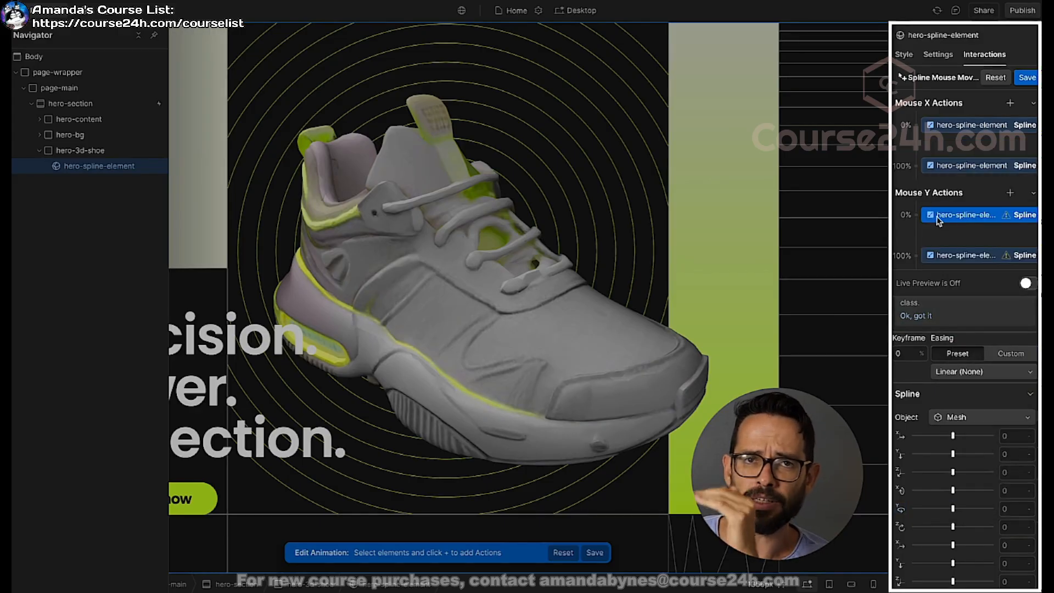
drag(939, 220, 947, 217)
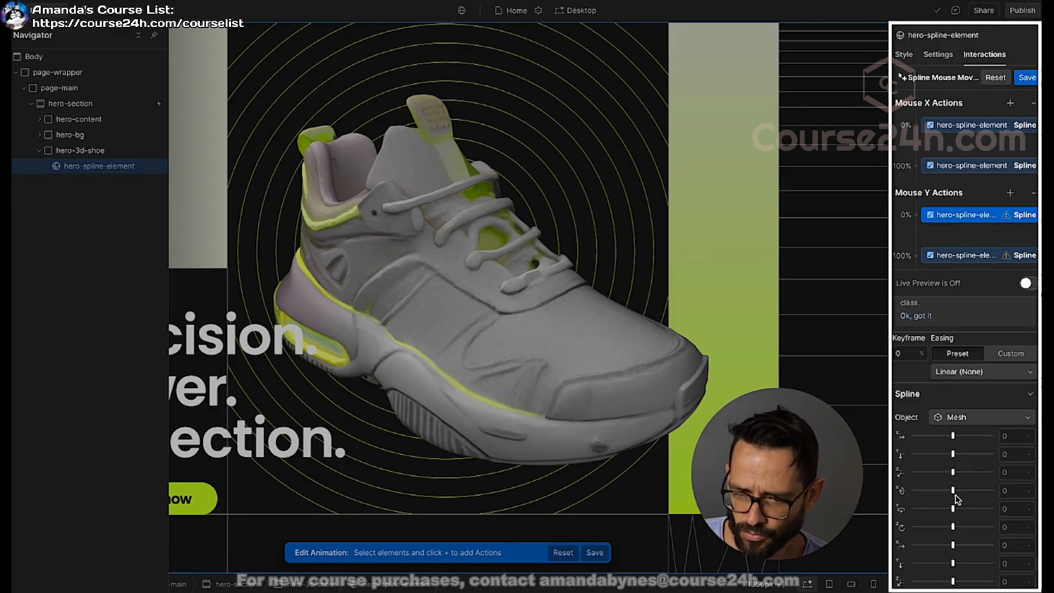
drag(952, 491, 950, 489)
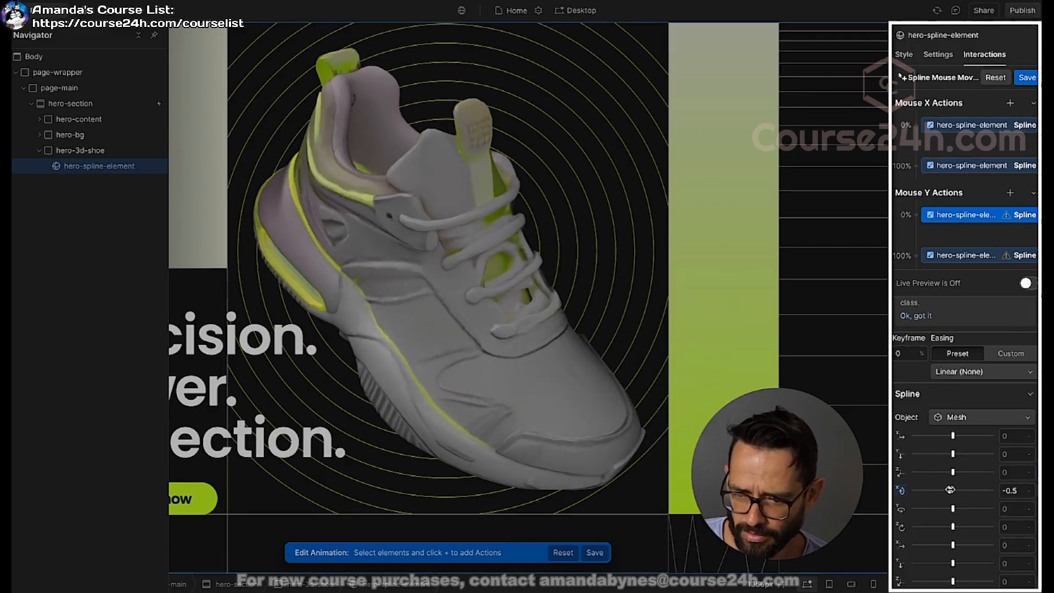
Step: For the Mouse Y 100% keyframe, set the Mesh object's X rotation to 0.7 and check the movement in live preview
click(980, 255)
click(975, 419)
click(970, 440)
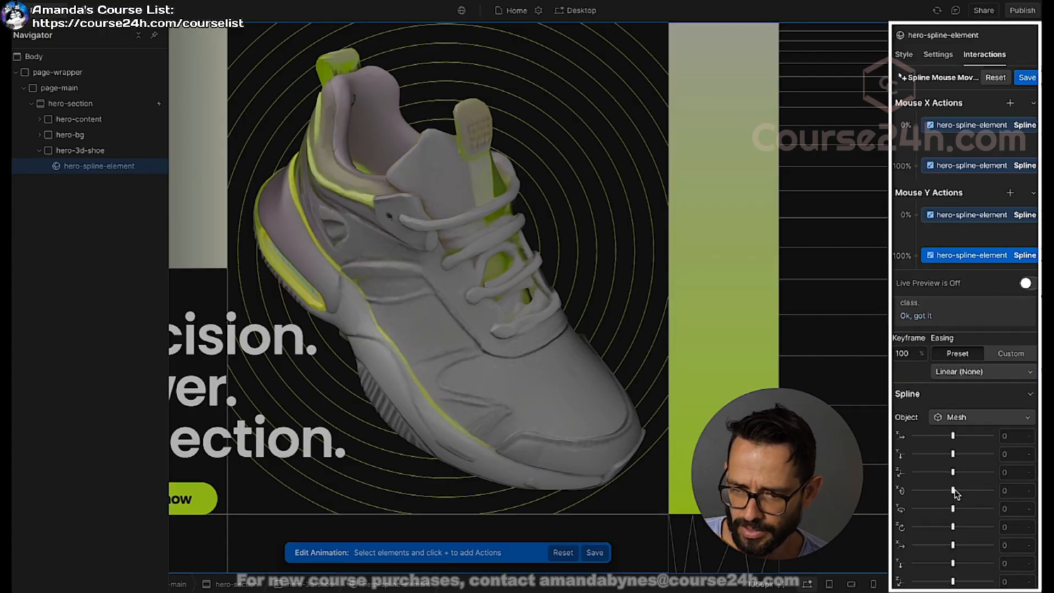
drag(953, 490, 958, 492)
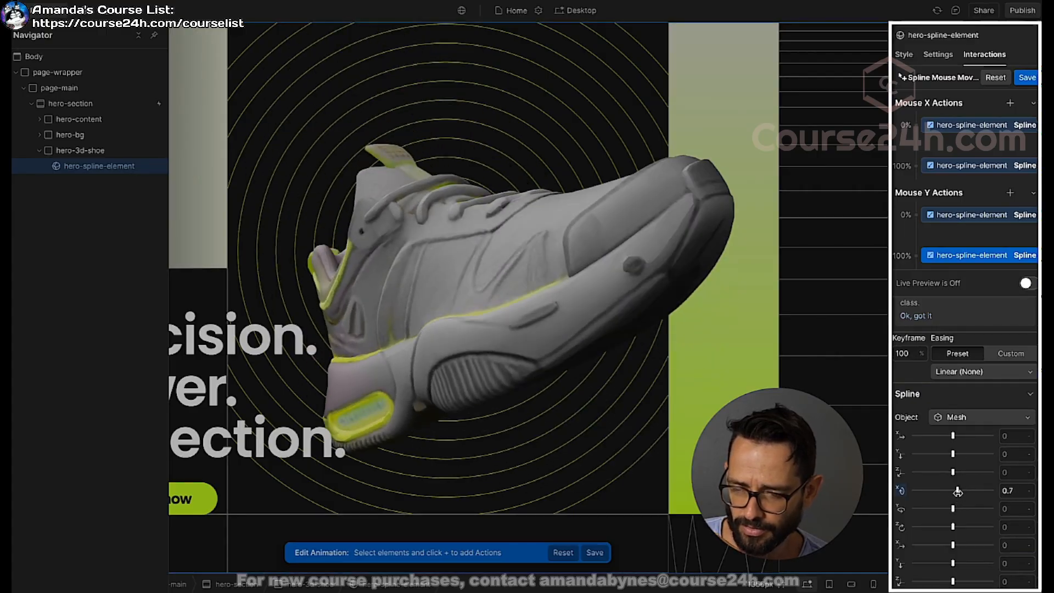
click(1025, 284)
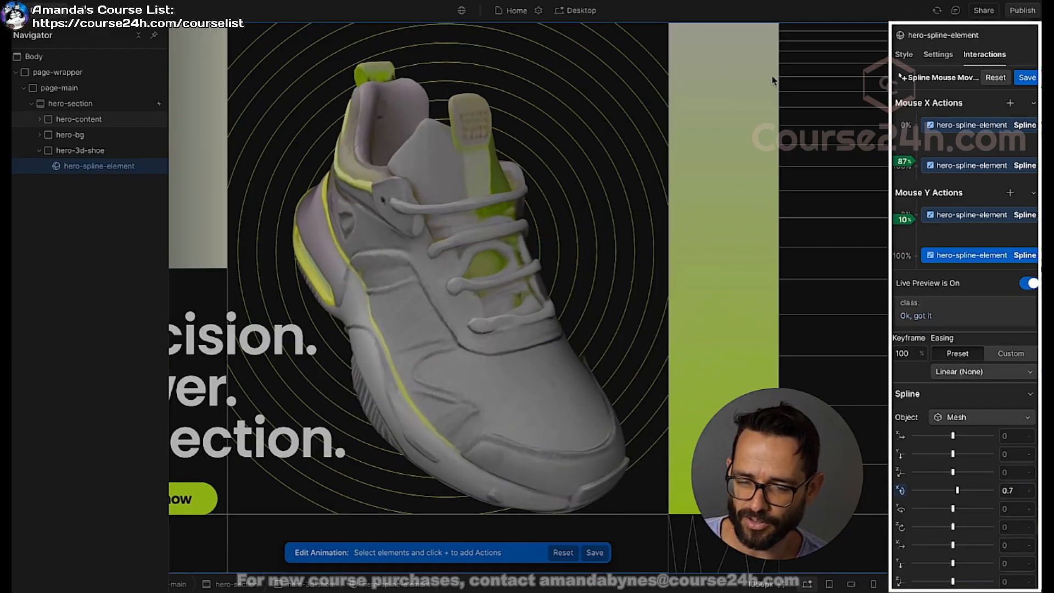
Step: Change the Mesh object's X rotation at the Mouse Y 0% keyframe to 0.8
click(938, 217)
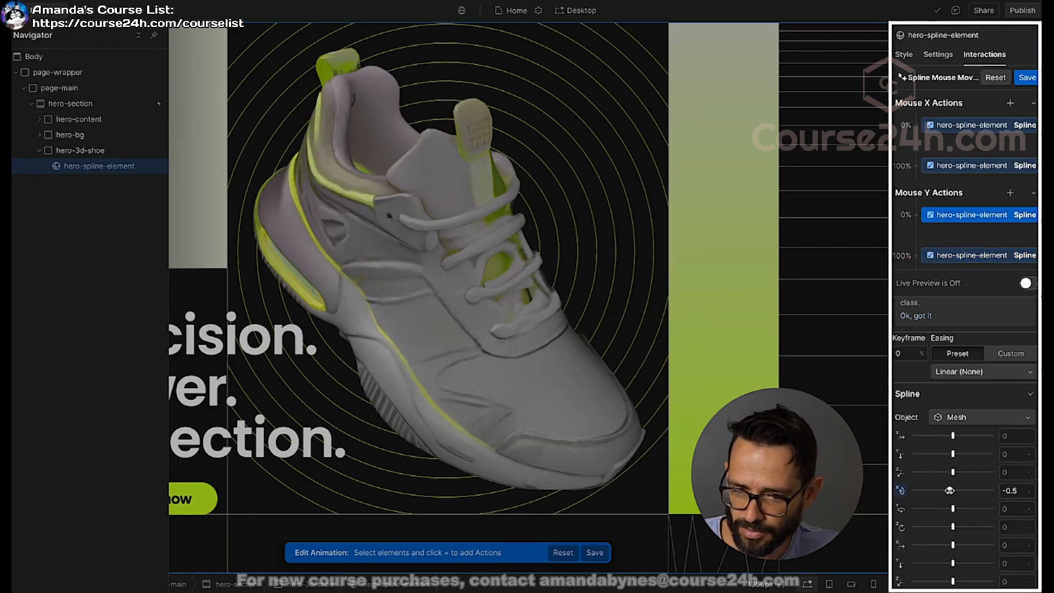
drag(950, 490, 958, 490)
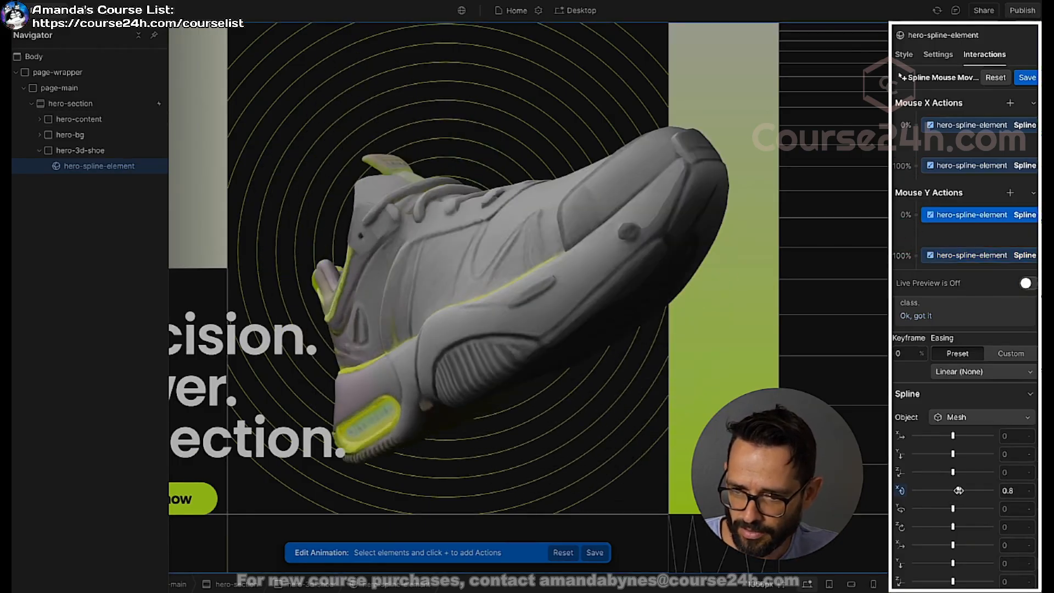
Step: Set the Mesh object's X rotation at the Mouse Y 100% keyframe to -0.3, check it in live preview and save the animation
click(977, 266)
click(956, 502)
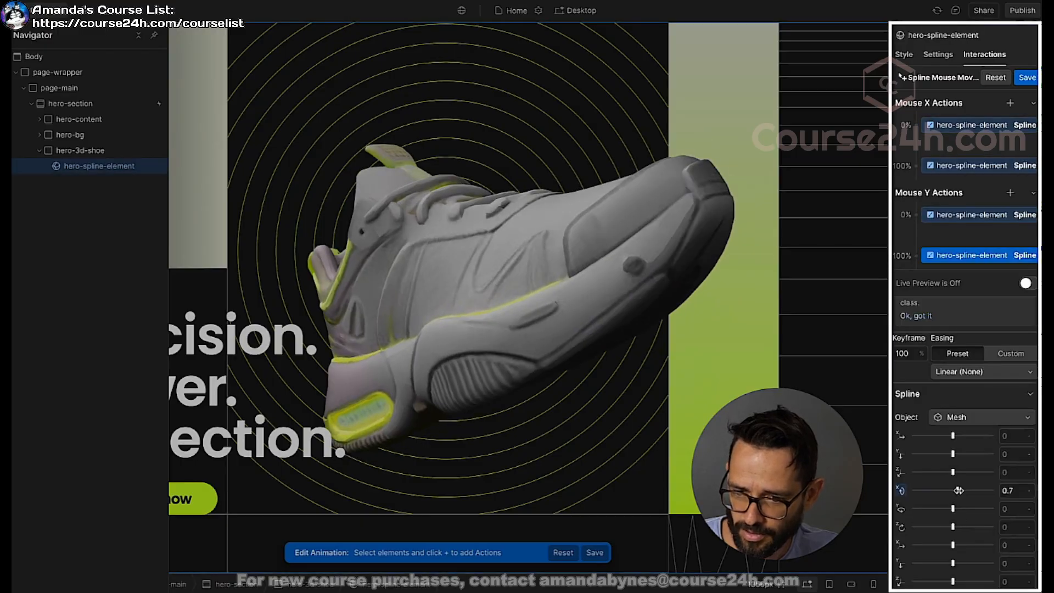
drag(958, 491, 951, 490)
click(1026, 283)
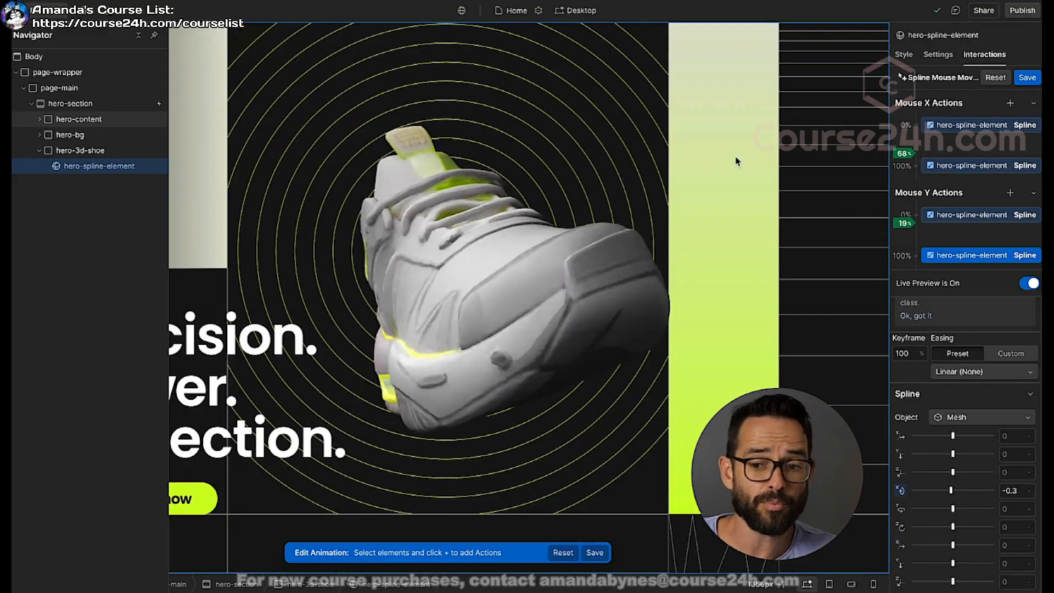
click(1028, 78)
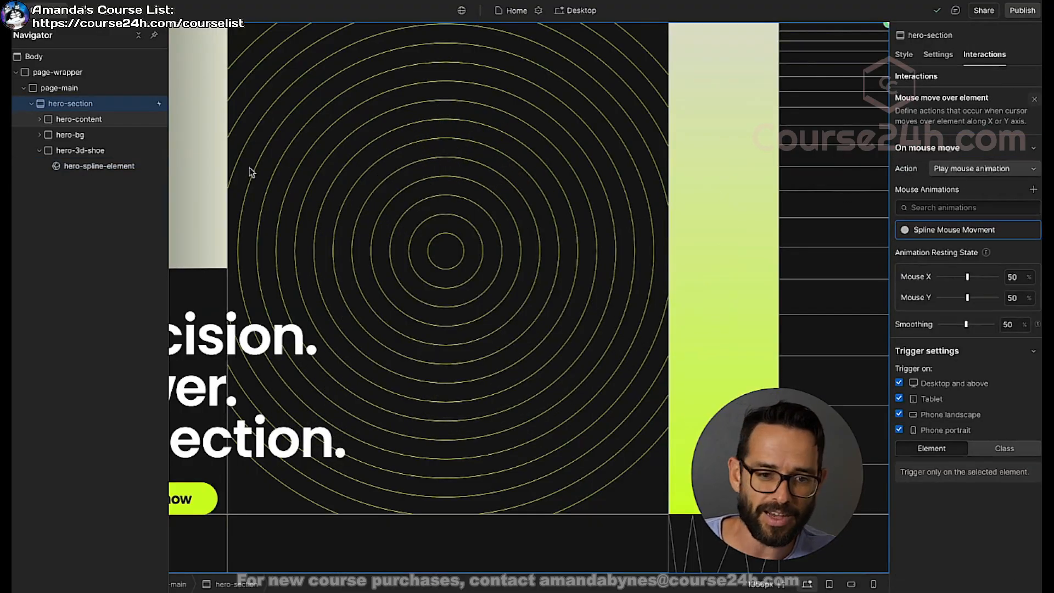
click(134, 12)
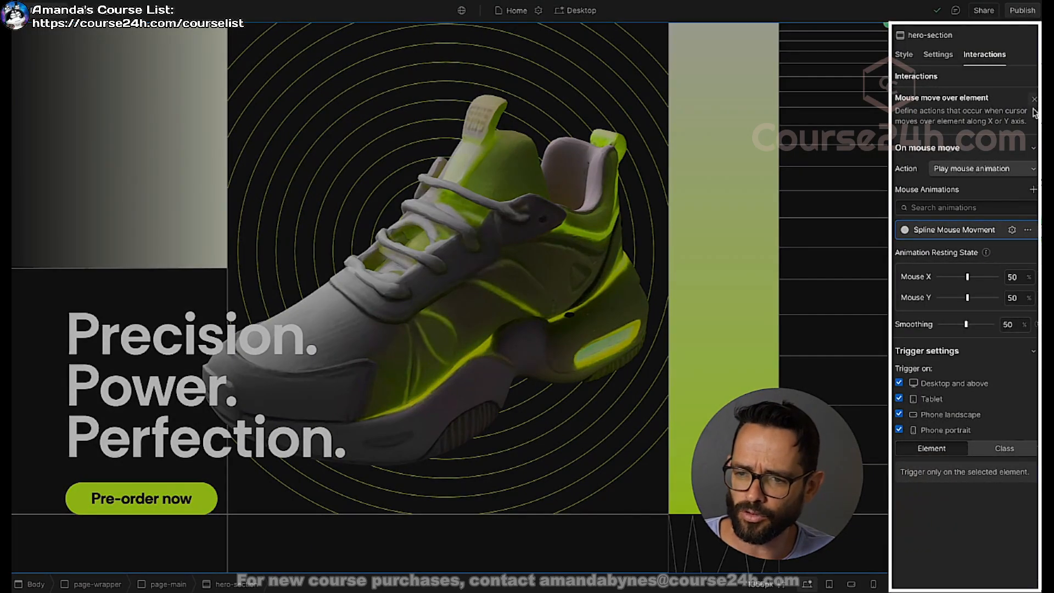
Step: Remove the mouse move trigger from hero-section and add a Page load trigger instead
click(1034, 99)
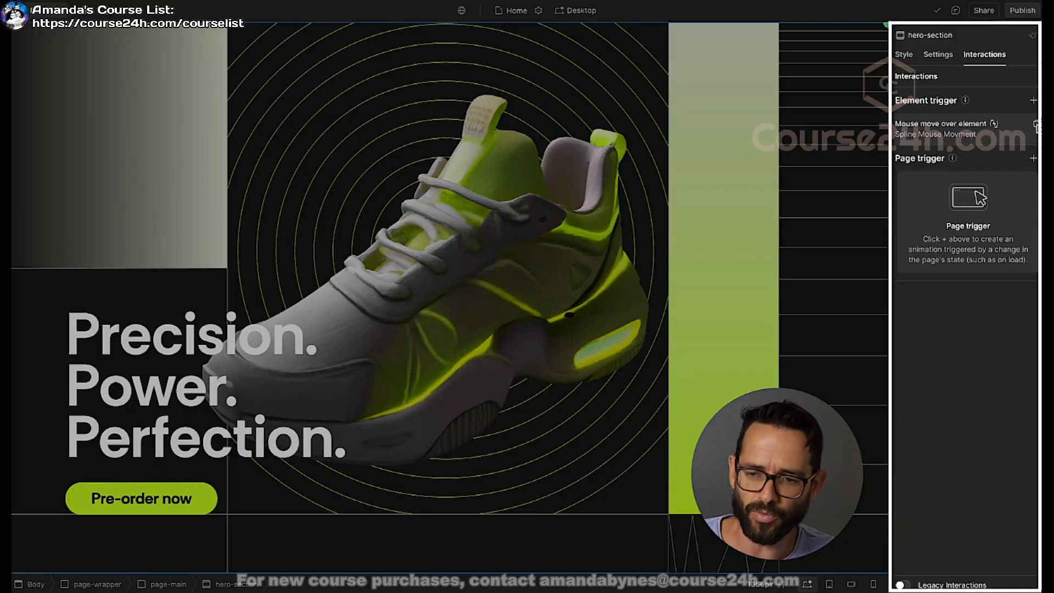
click(1036, 125)
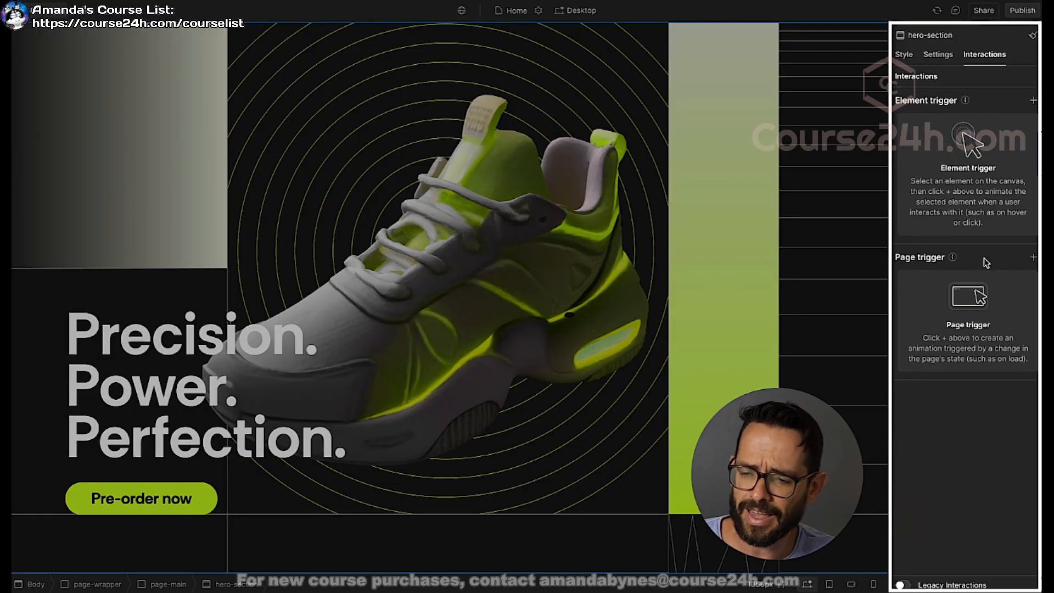
click(1033, 257)
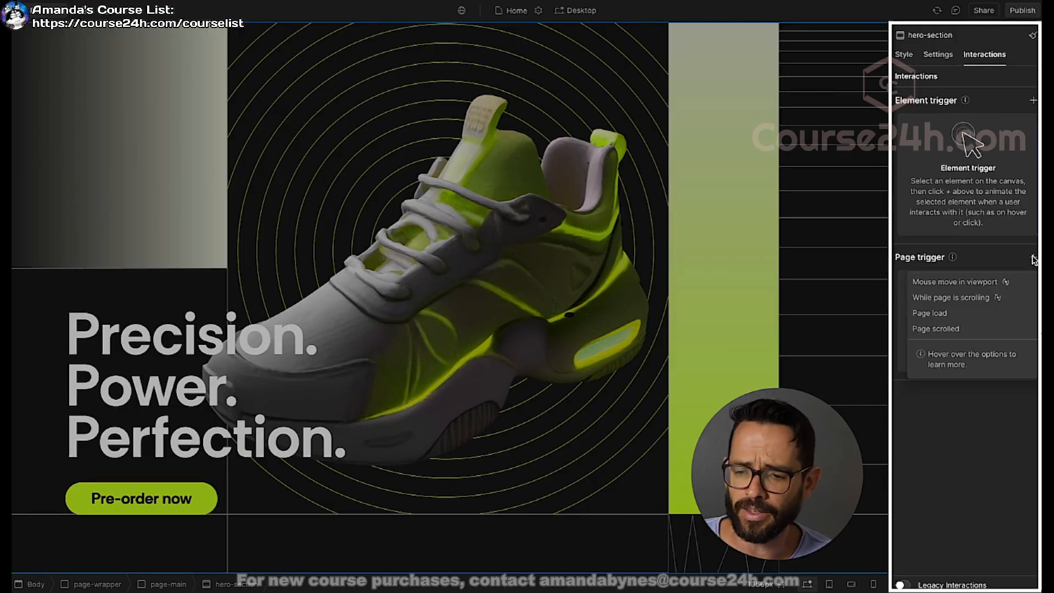
click(933, 312)
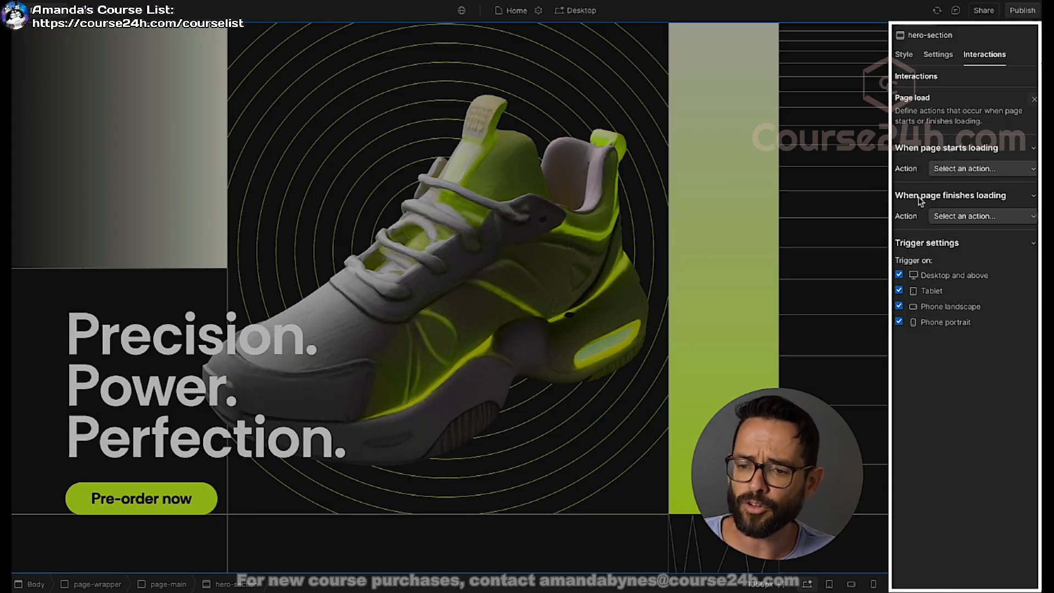
Step: Have the finished page load start a new timed animation named "Rorate Shoe"
click(958, 216)
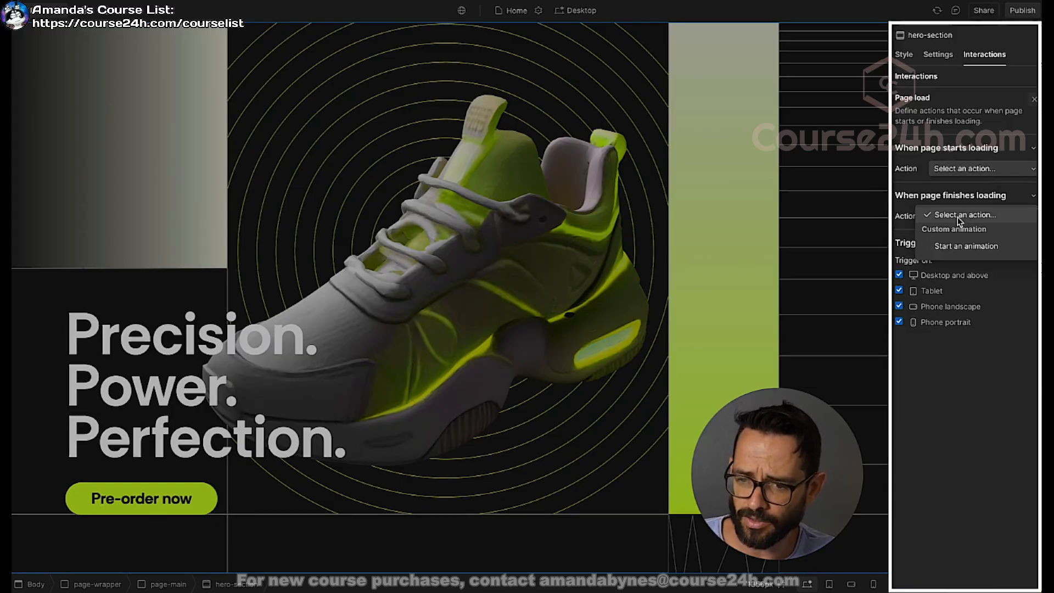
click(953, 250)
click(1033, 237)
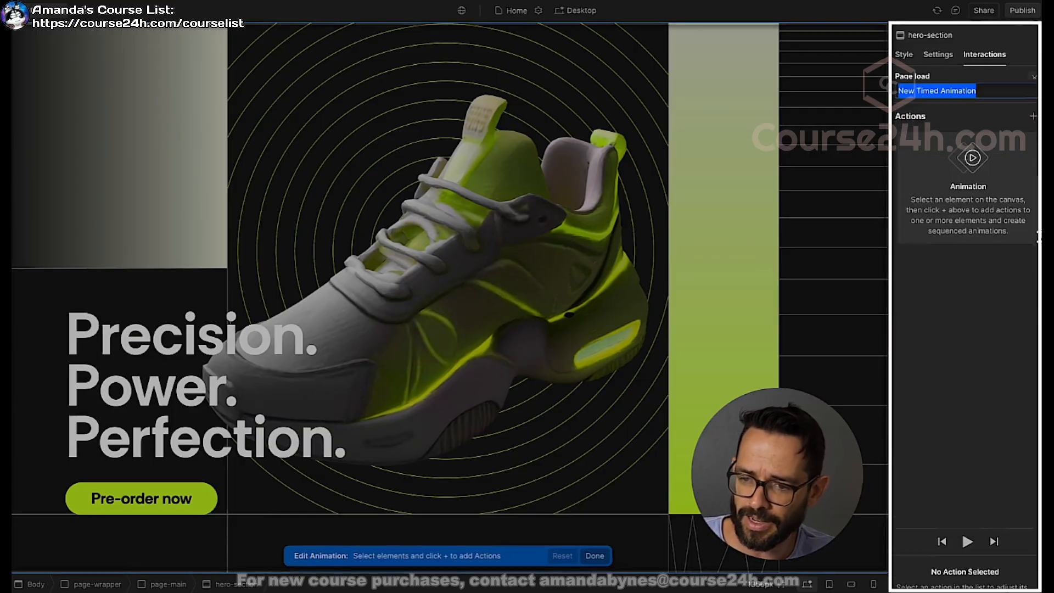
text(Rorate Shoe)
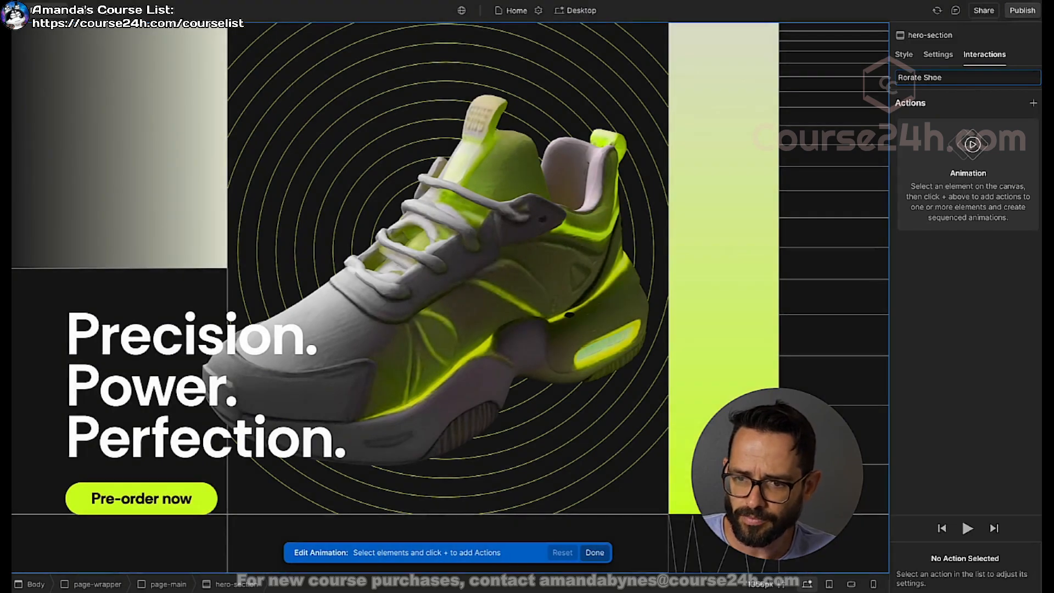
key(Return)
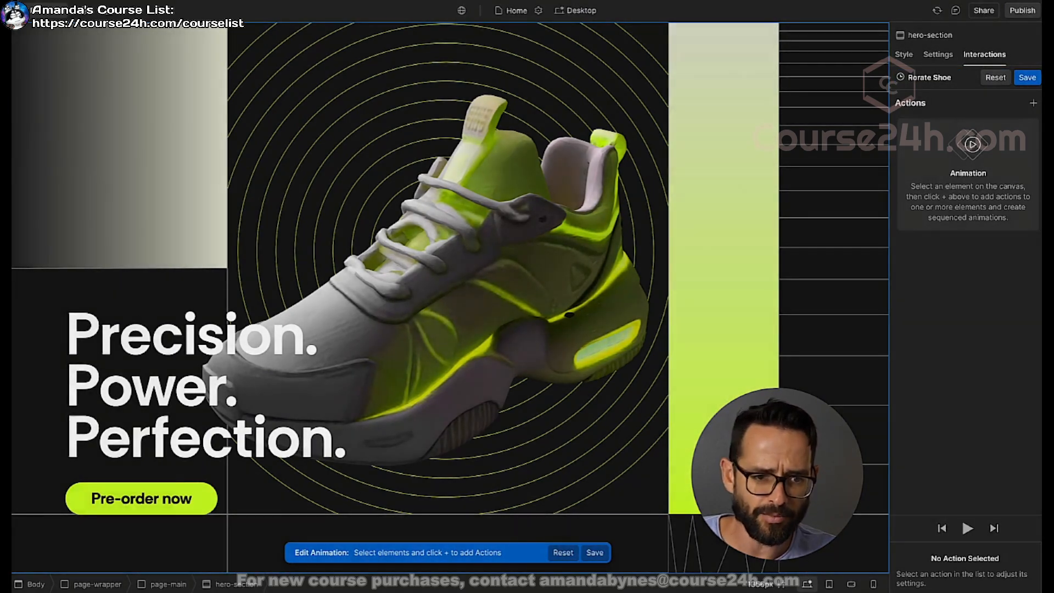
Step: Add a Spline action for hero-spline-element to the timed animation and target the Mesh object
key(z)
click(79, 166)
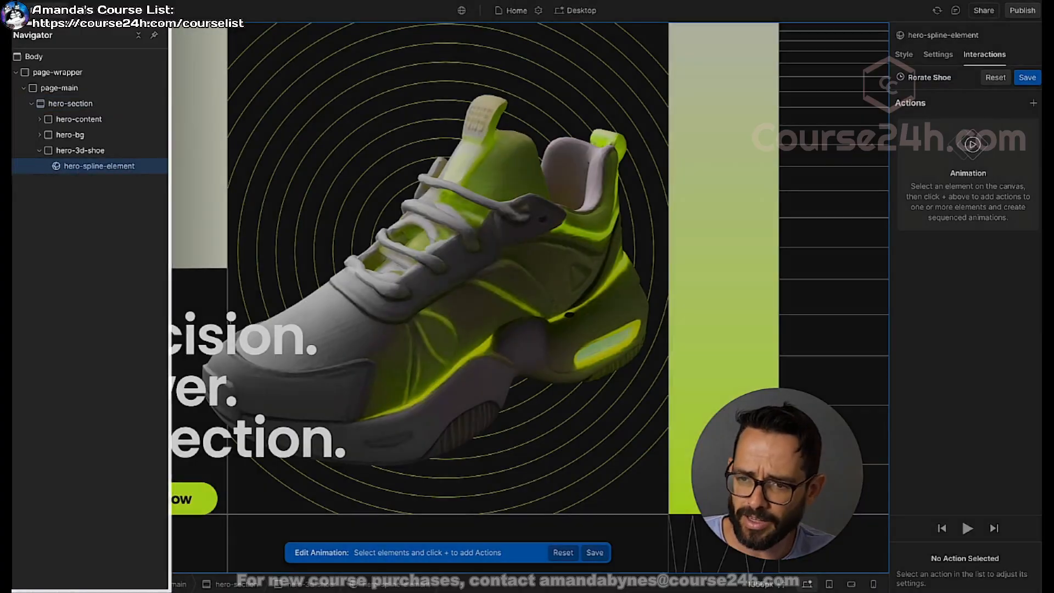
click(1033, 102)
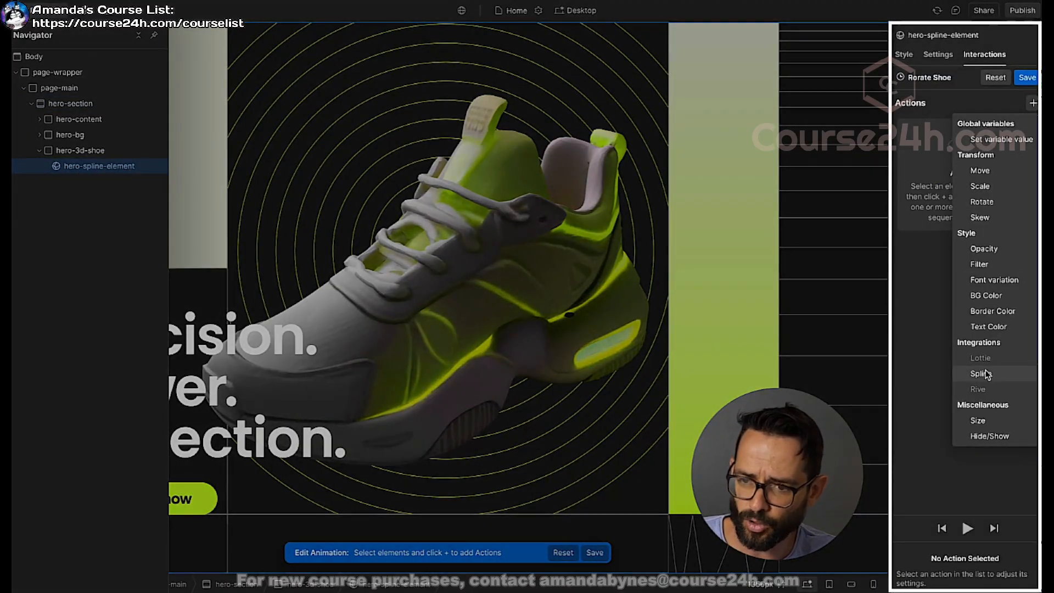
click(981, 374)
click(955, 490)
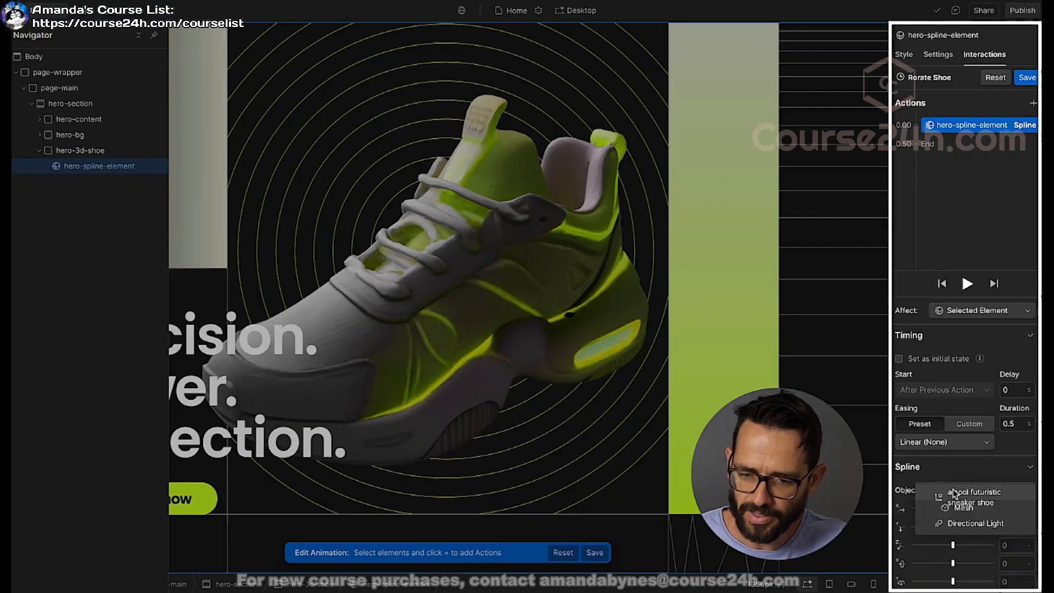
click(955, 504)
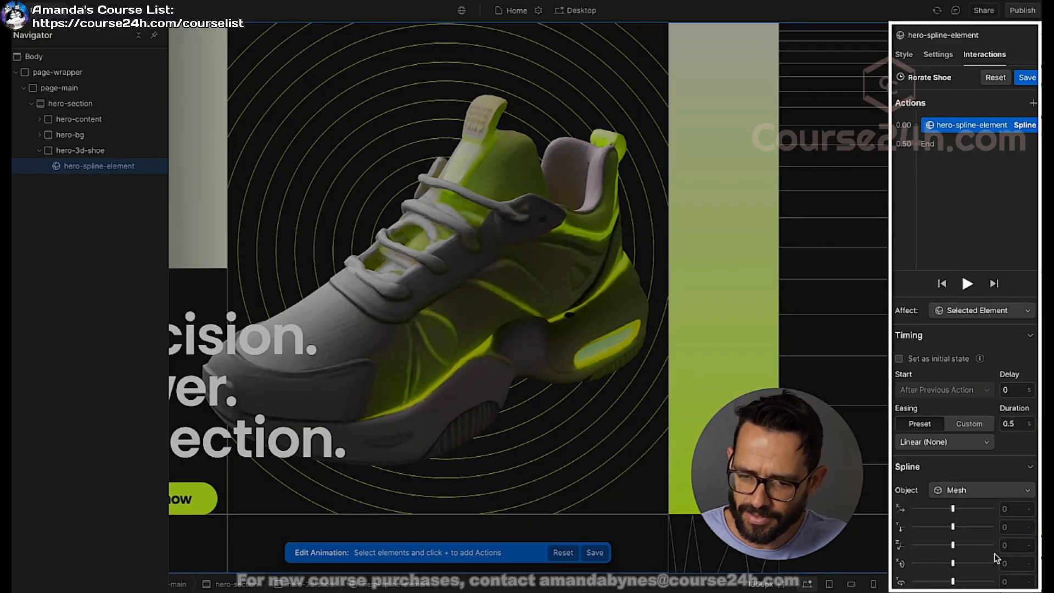
Step: Set the Mesh object's Y rotation in the Spline action to -6
scroll(963, 532, down, 3)
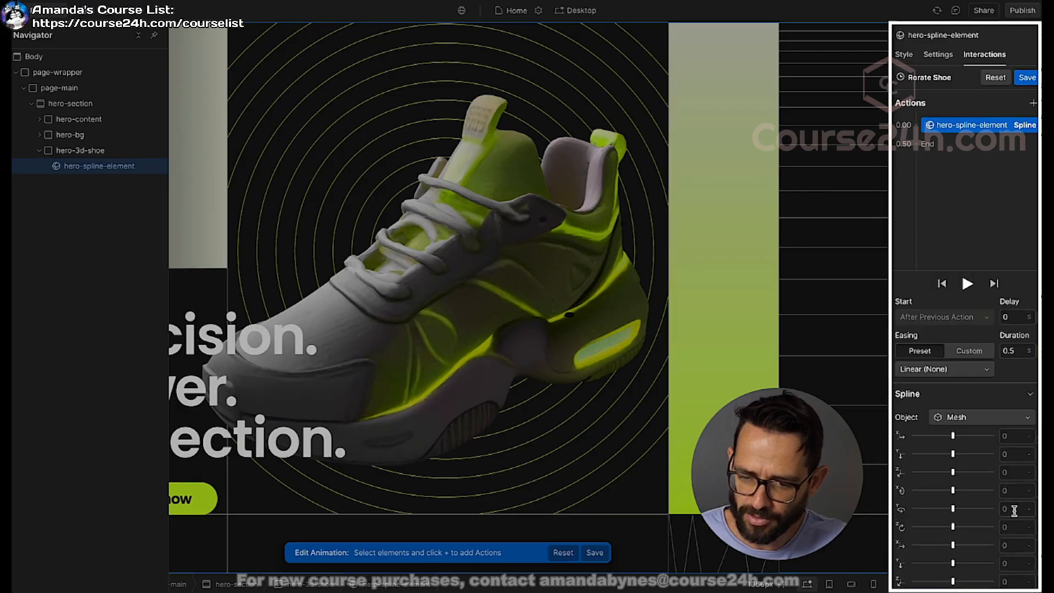
text(-4)
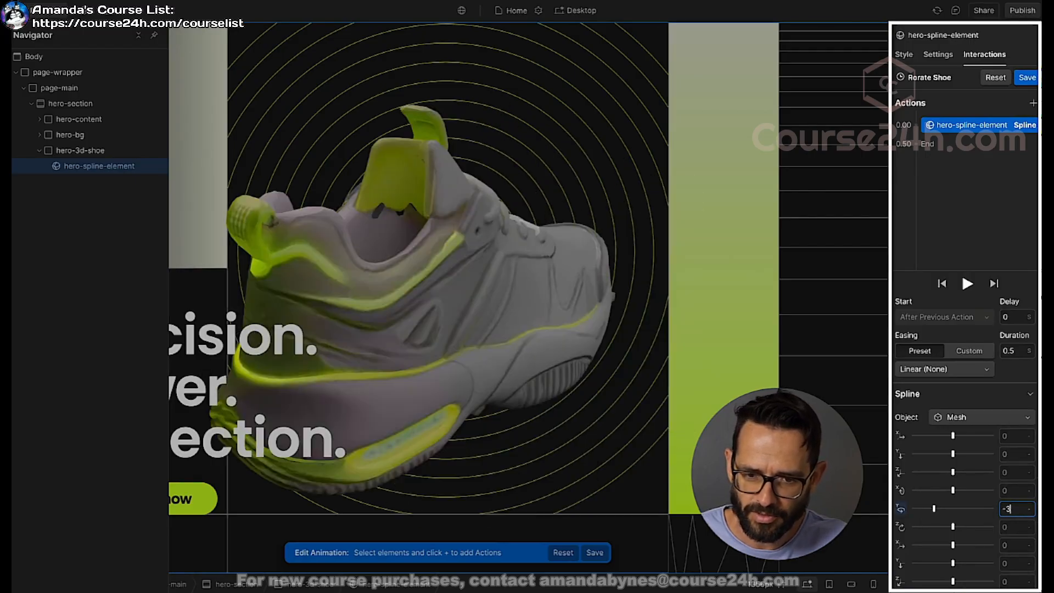
key(Down)
key(Down)
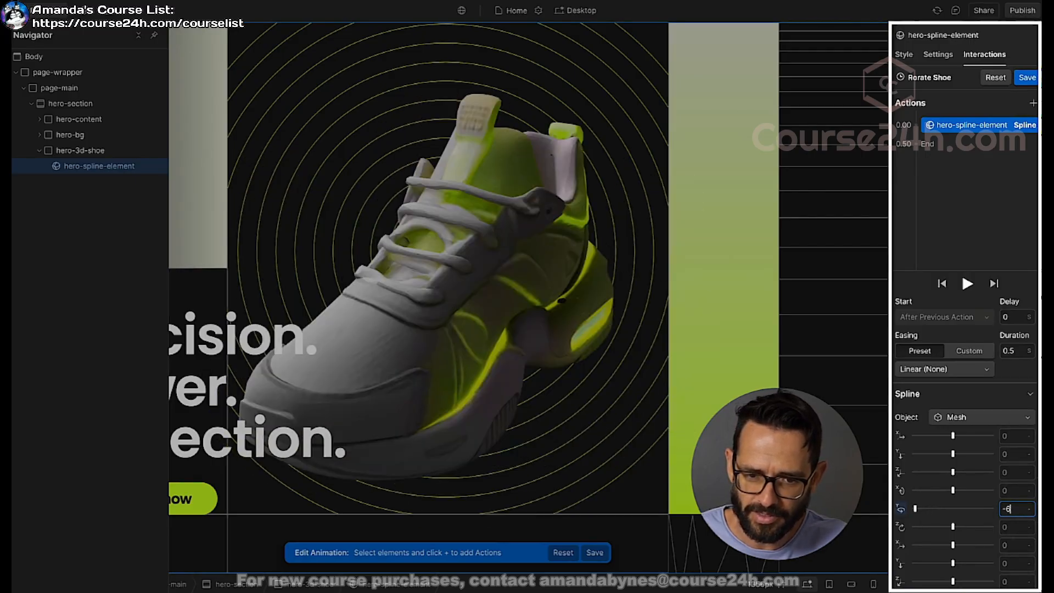
Step: Set the Spline action's duration to 2 seconds and play the animation
click(1013, 350)
text(2)
click(968, 285)
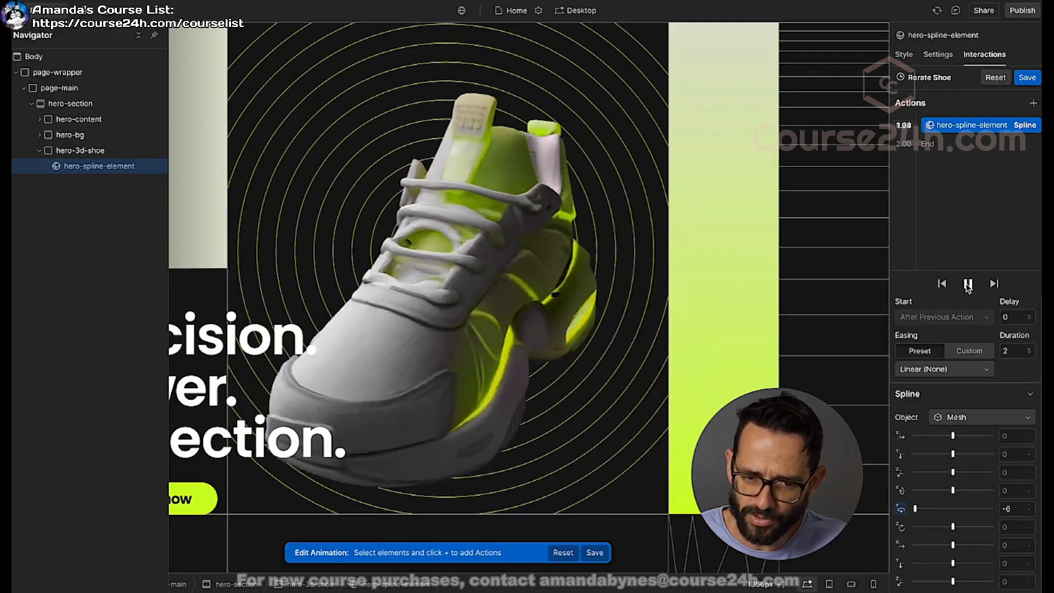
Step: Set the Spline action's duration to 3 seconds and replay the animation
click(1012, 350)
text(3)
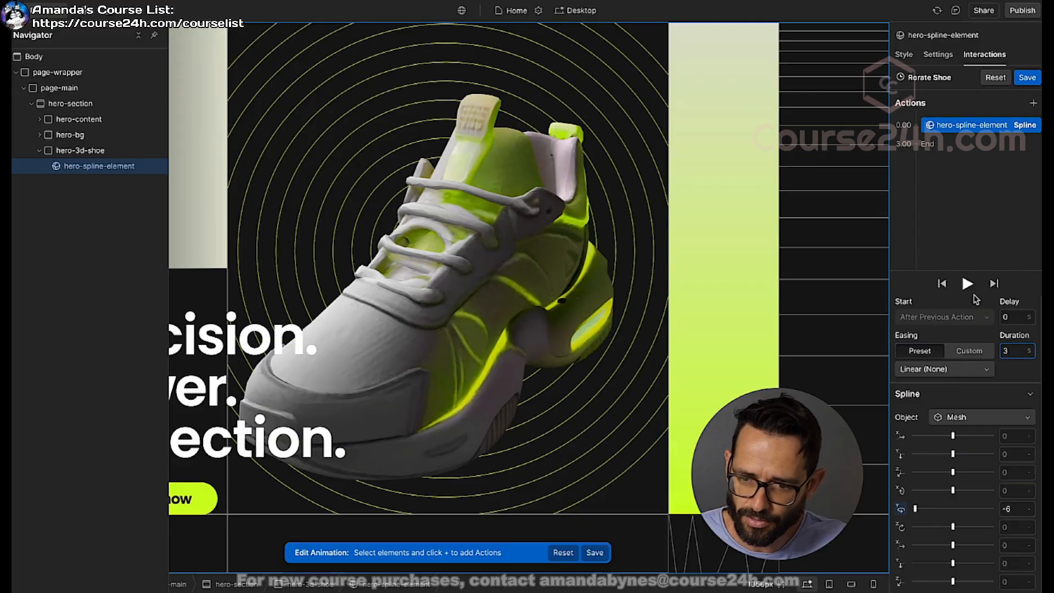
click(967, 283)
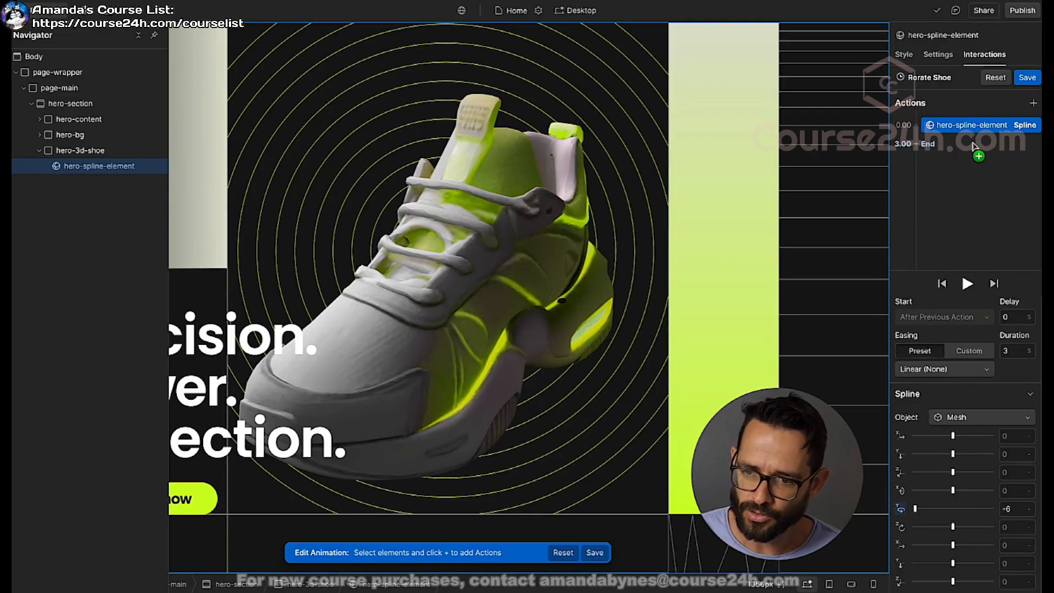
Step: Duplicate the Spline action and set the Mesh object's Y rotation in the copy to 0
right_click(970, 125)
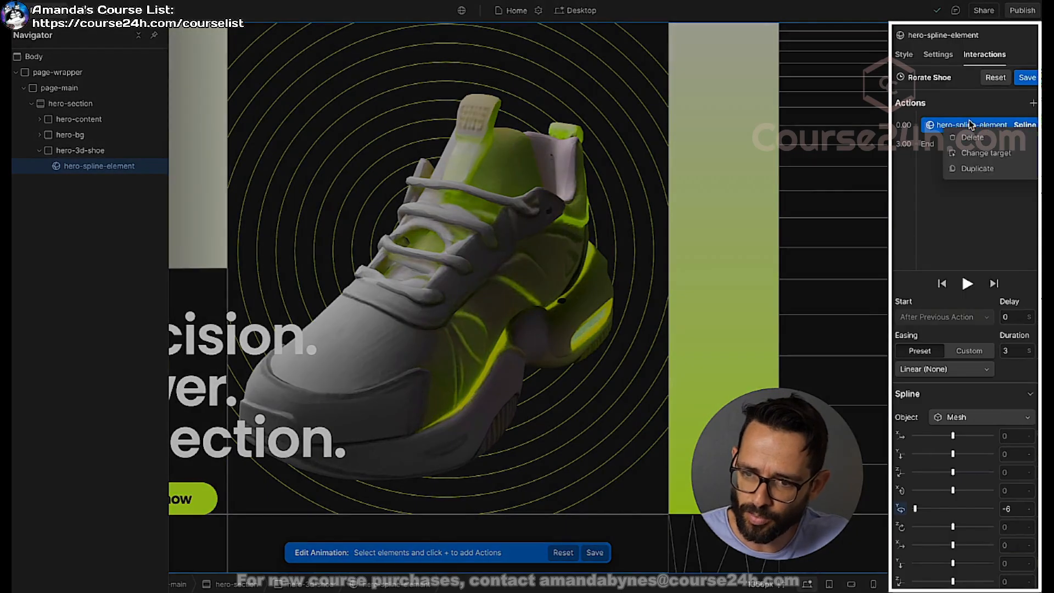
click(977, 168)
click(1017, 509)
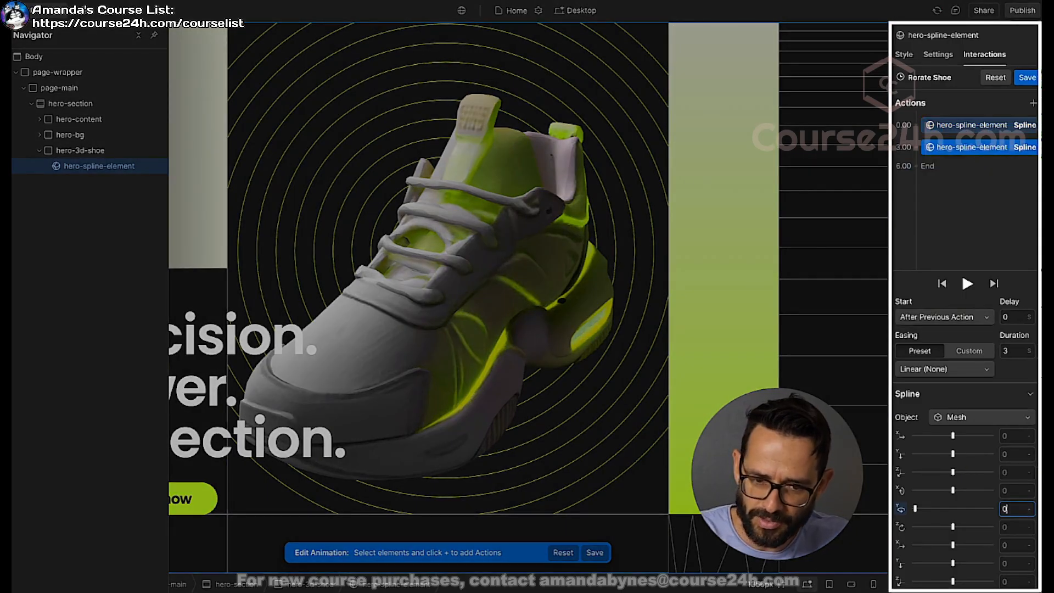
text(0)
key(Return)
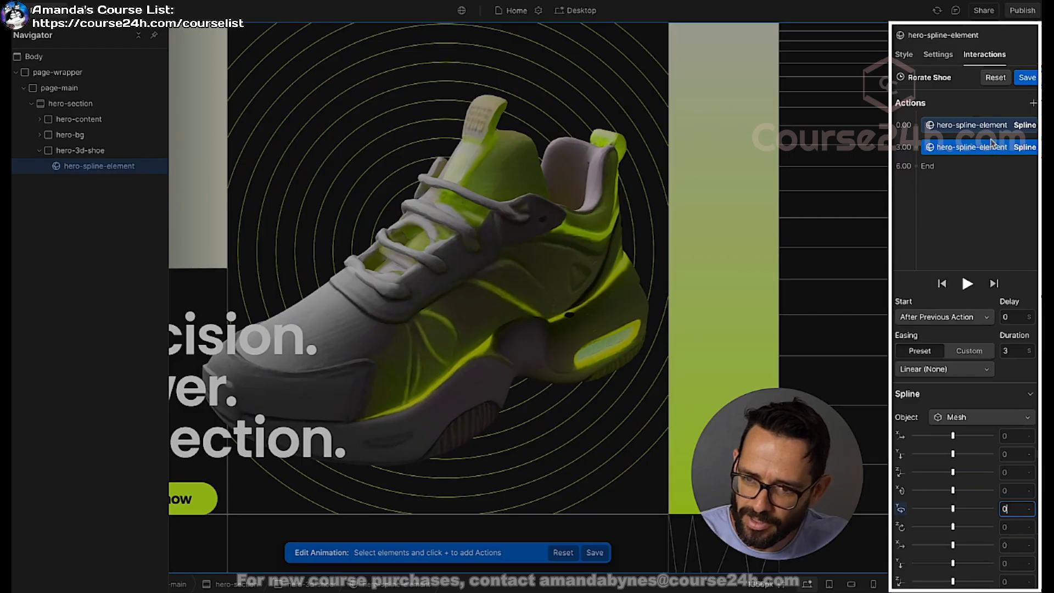
Step: Set the first Spline action's Y rotation to -6.3 and compare the shoe's pose with the second action
click(1010, 509)
text(-6.3)
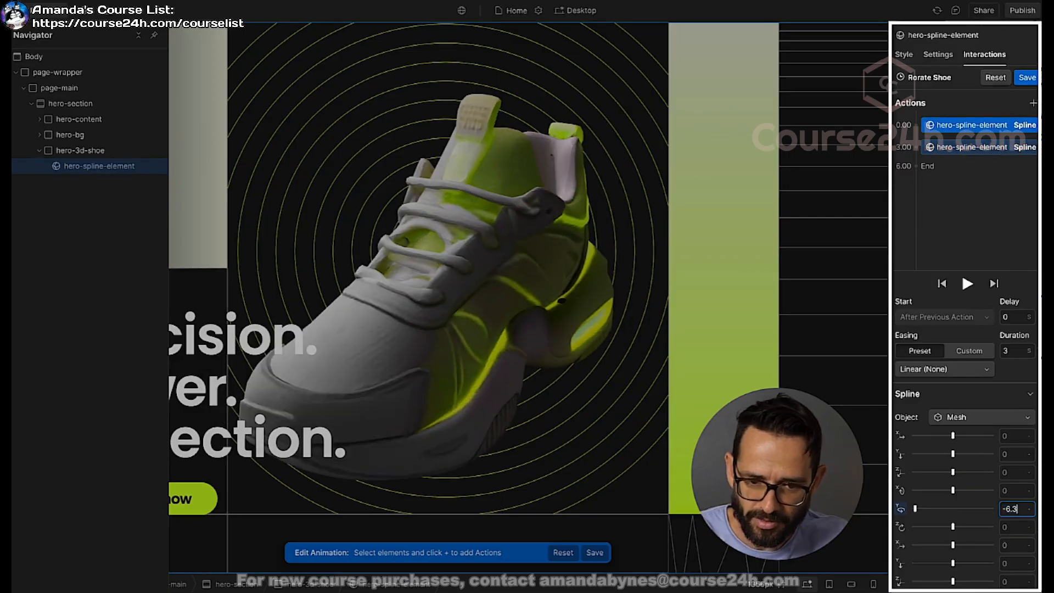
click(981, 146)
drag(979, 126, 974, 141)
drag(972, 145, 969, 132)
drag(969, 127, 967, 135)
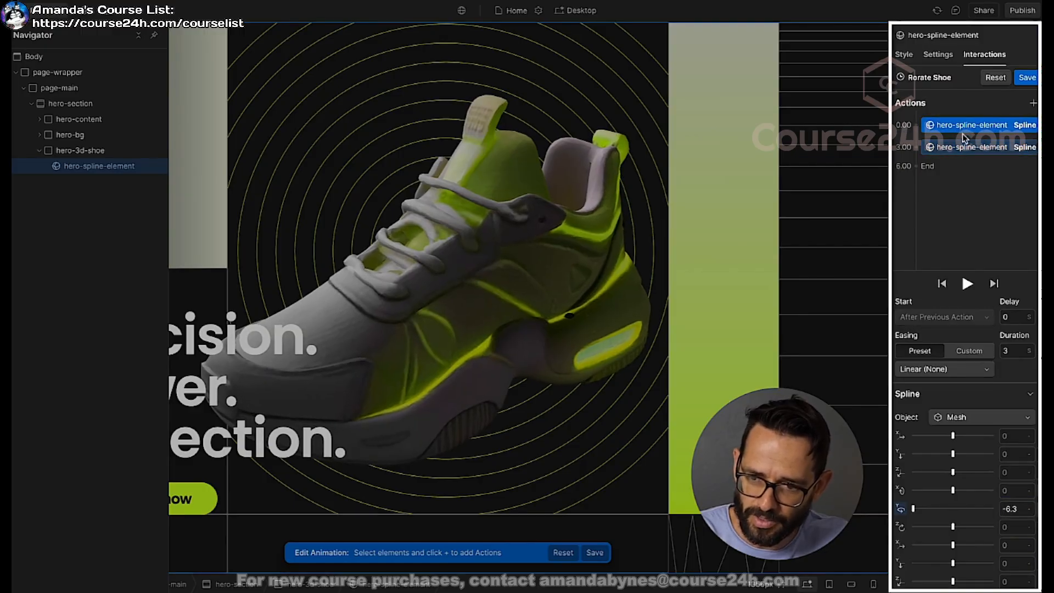
click(970, 148)
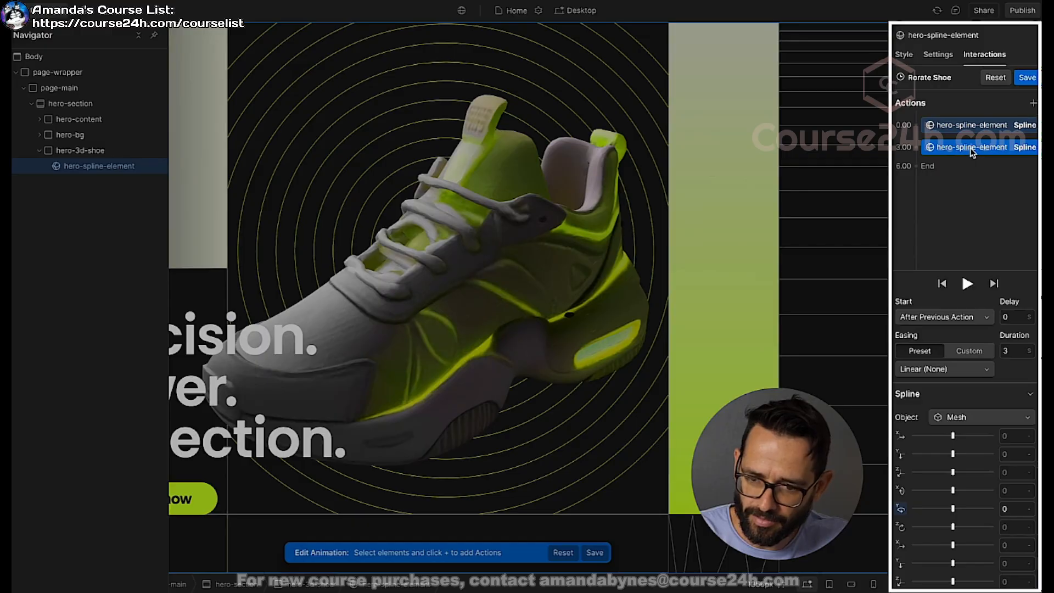
click(973, 126)
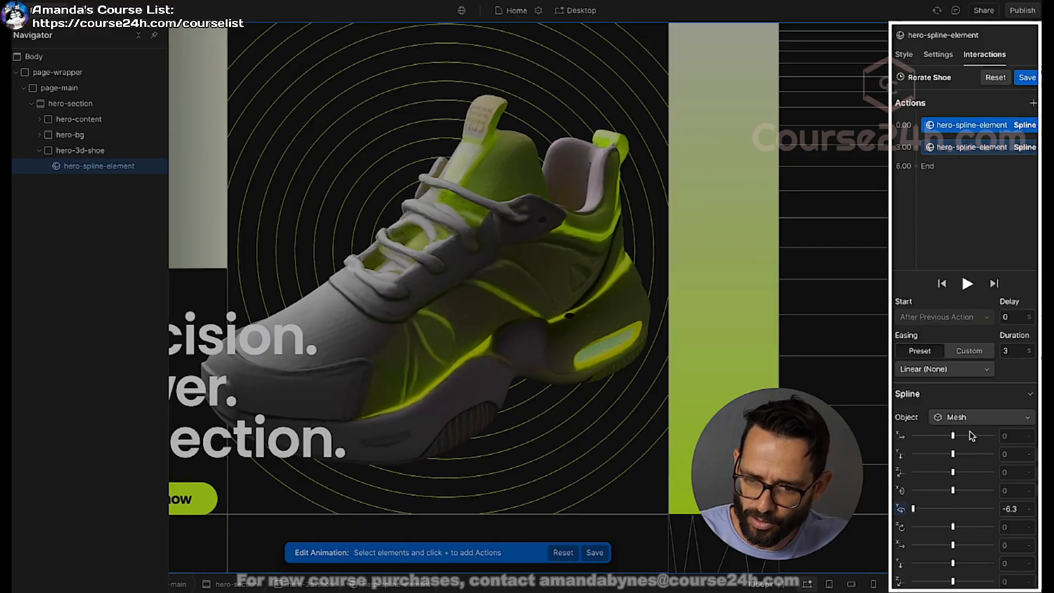
Step: Try a Y rotation of -6.2 in the first Spline action and compare its pose with the second action
click(1013, 505)
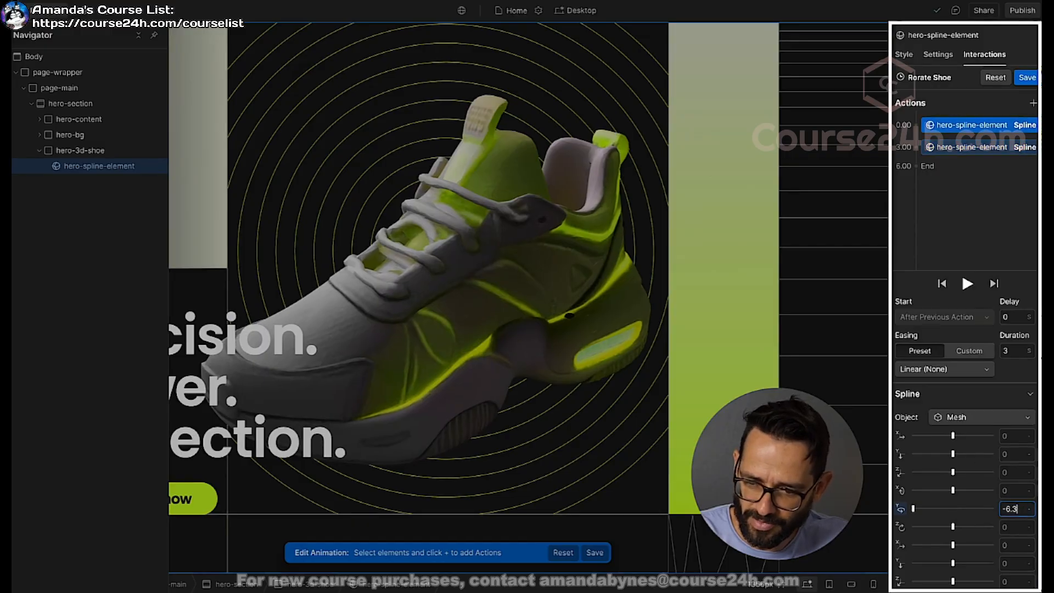
click(983, 149)
click(983, 129)
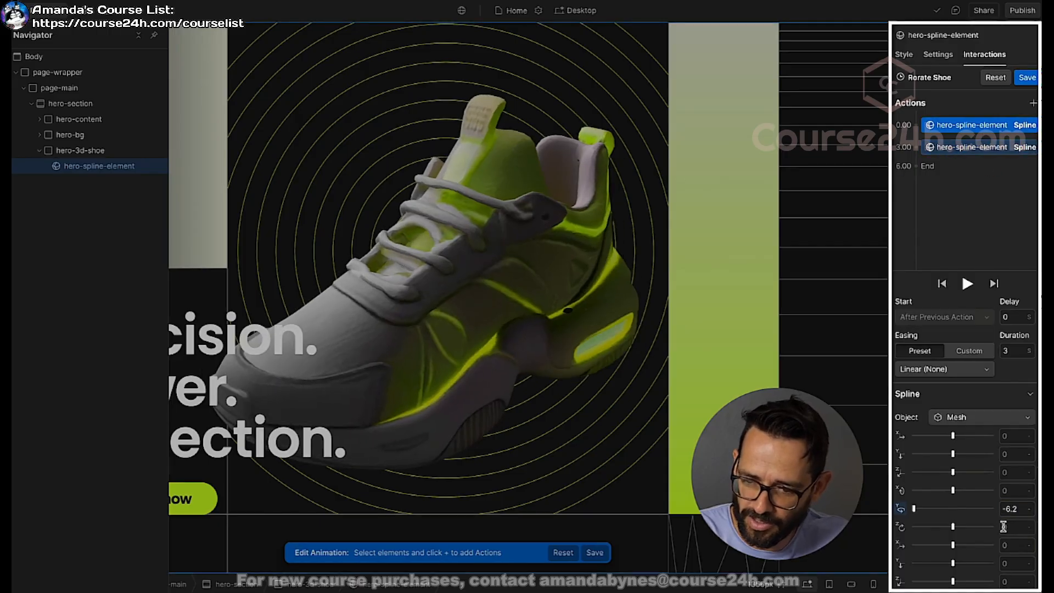
Step: Set the Mesh object's Y rotation in the first Spline action to -6.25
double_click(1013, 511)
text(-6.25)
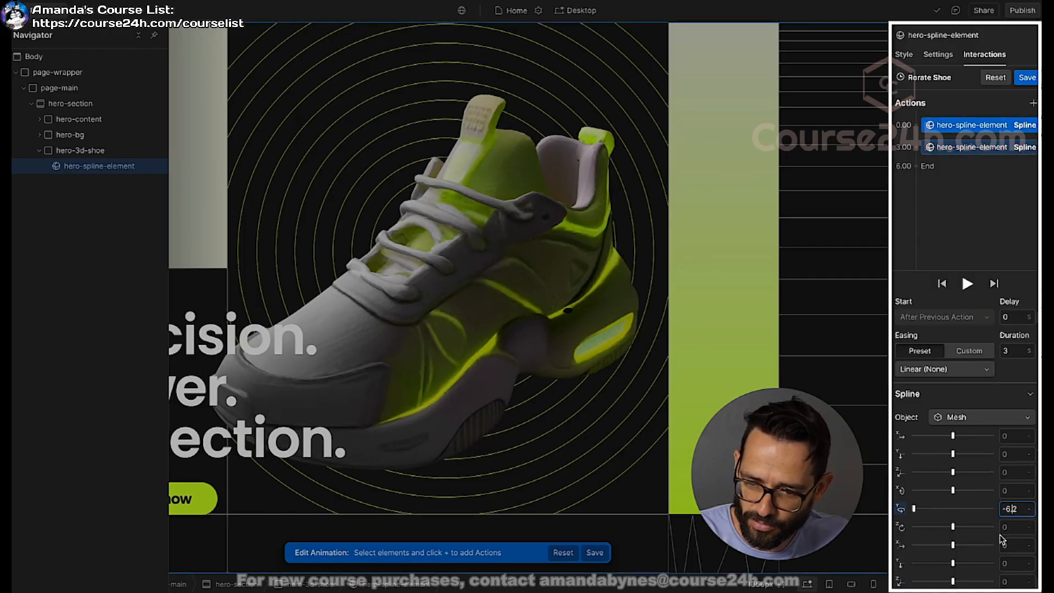
key(Return)
Step: Set the second Spline action's duration to 0 seconds and check the first action's pose against it
click(959, 152)
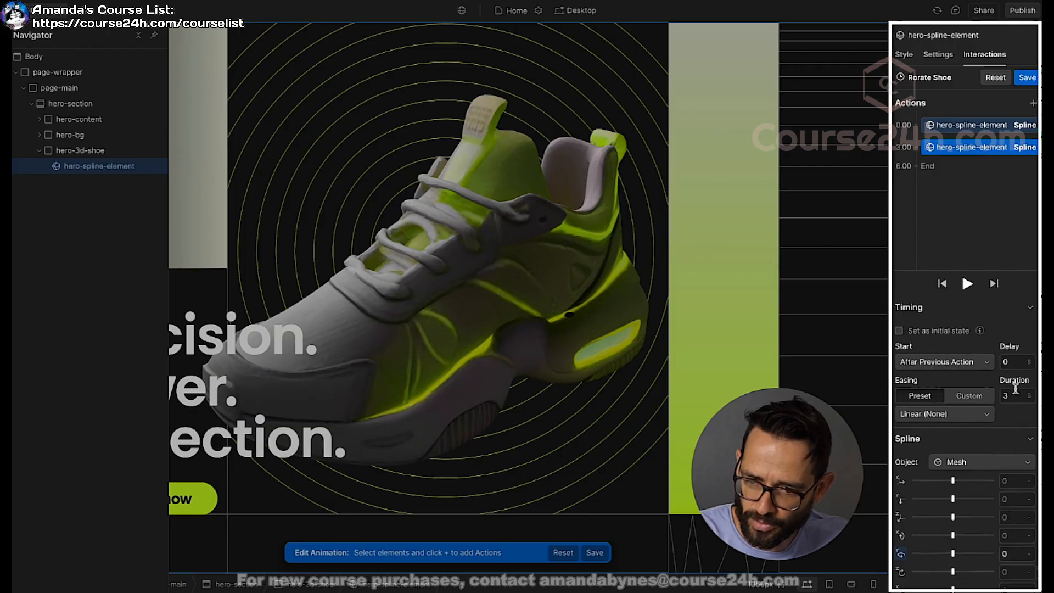
double_click(1012, 395)
text(0)
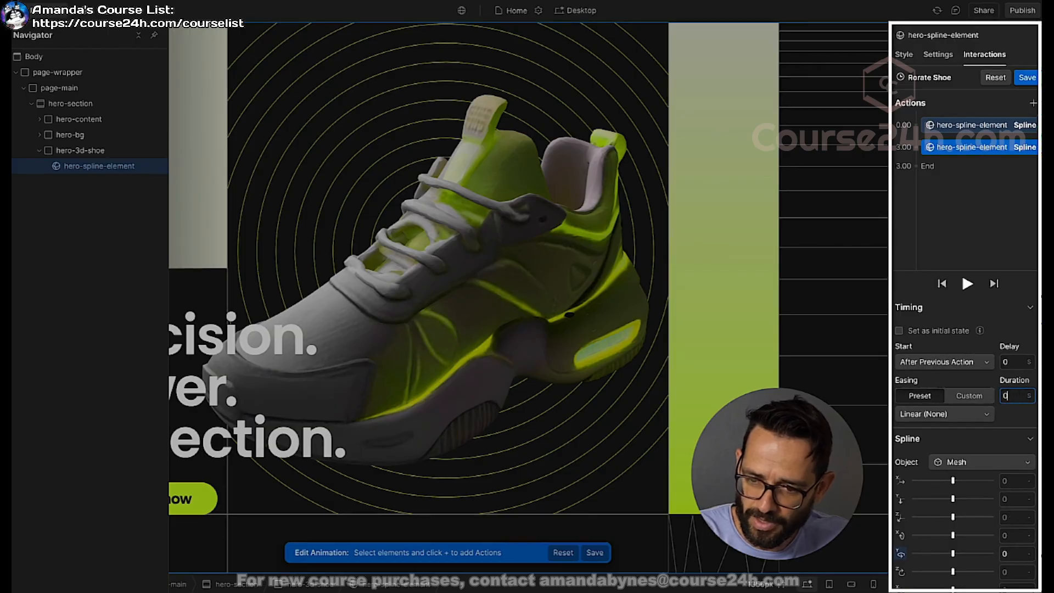
click(967, 129)
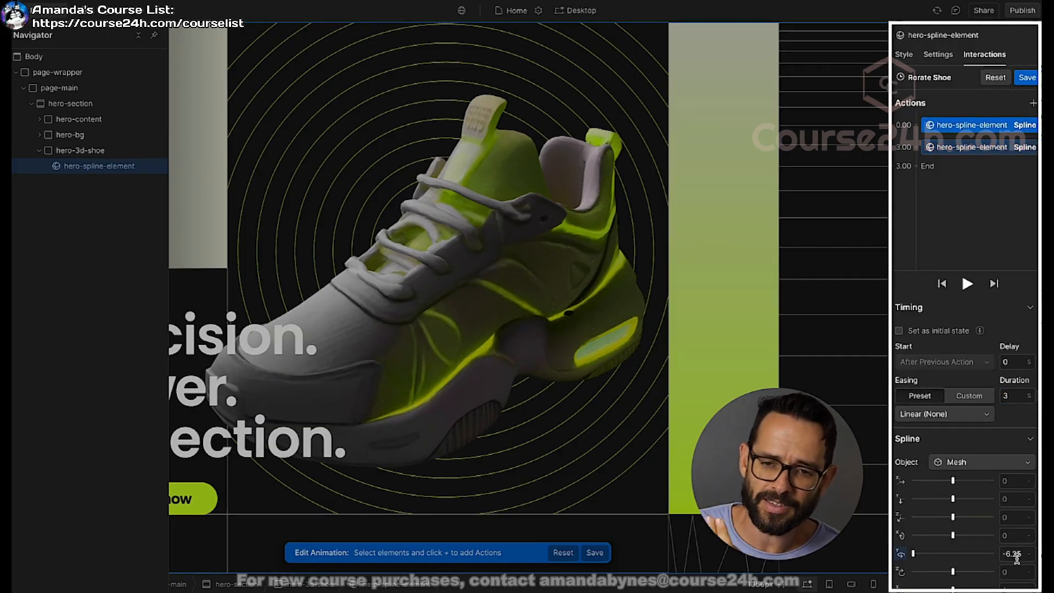
Step: Compare the second Spline action's pose with the first, save the Rorate Shoe animation and preview its looping rotation
click(1002, 146)
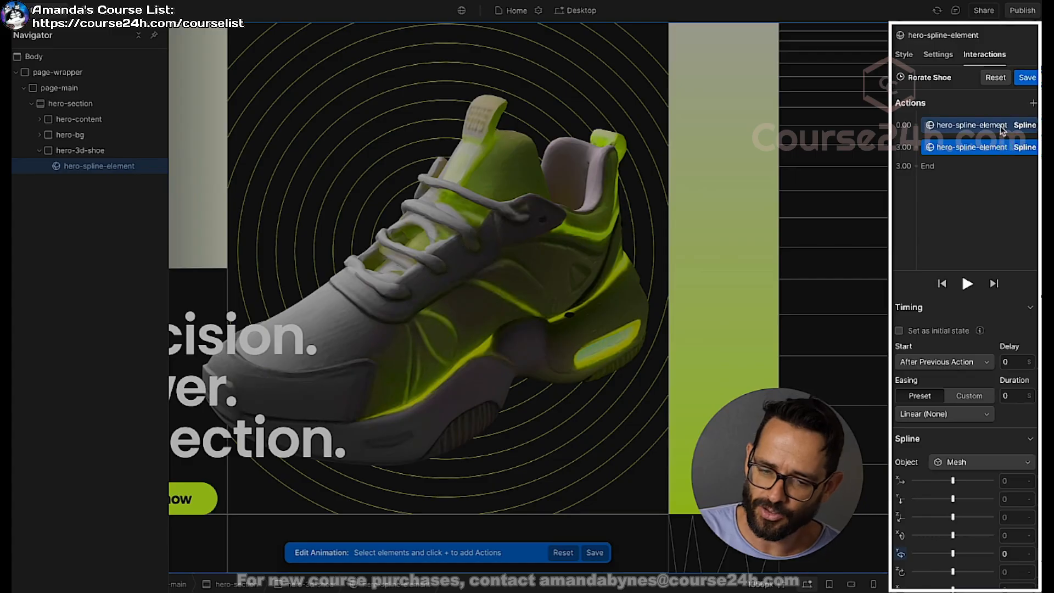
click(1025, 78)
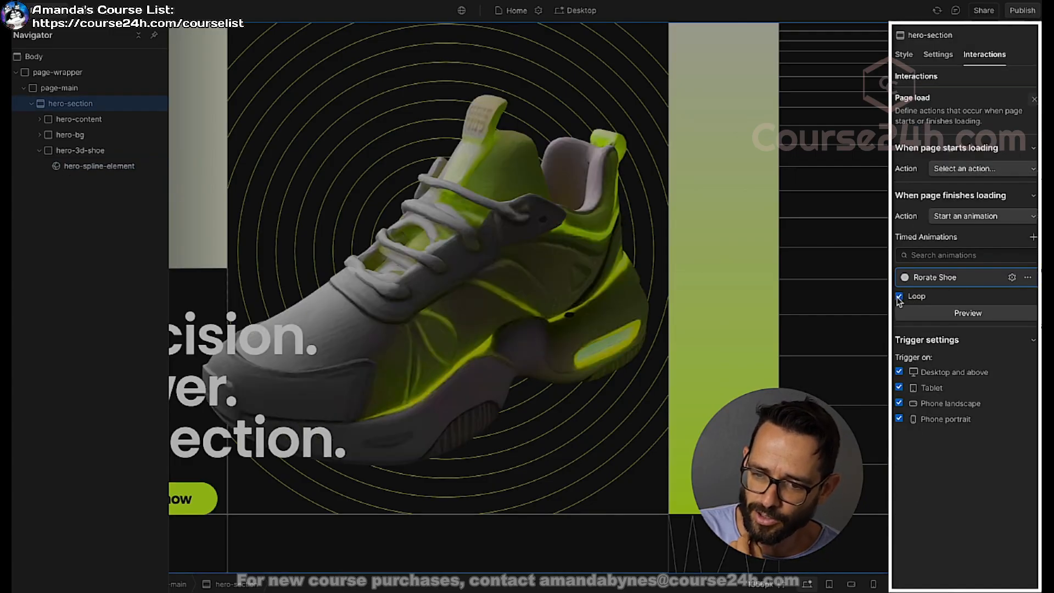
click(963, 316)
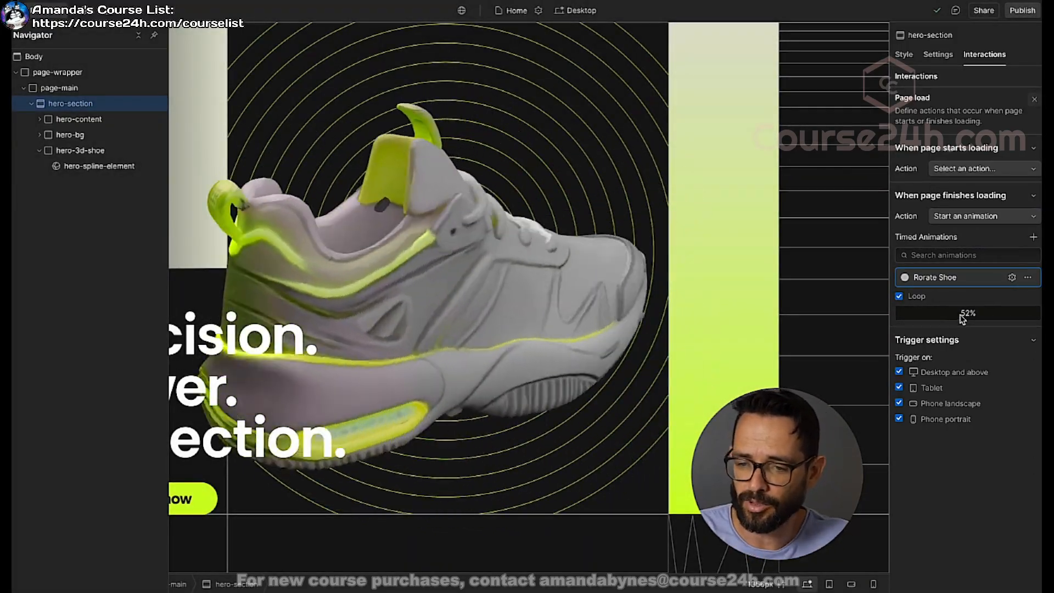
Step: Set the duration of the first Spline action in the Rorate Shoe animation to 5 seconds and save the animation
click(944, 277)
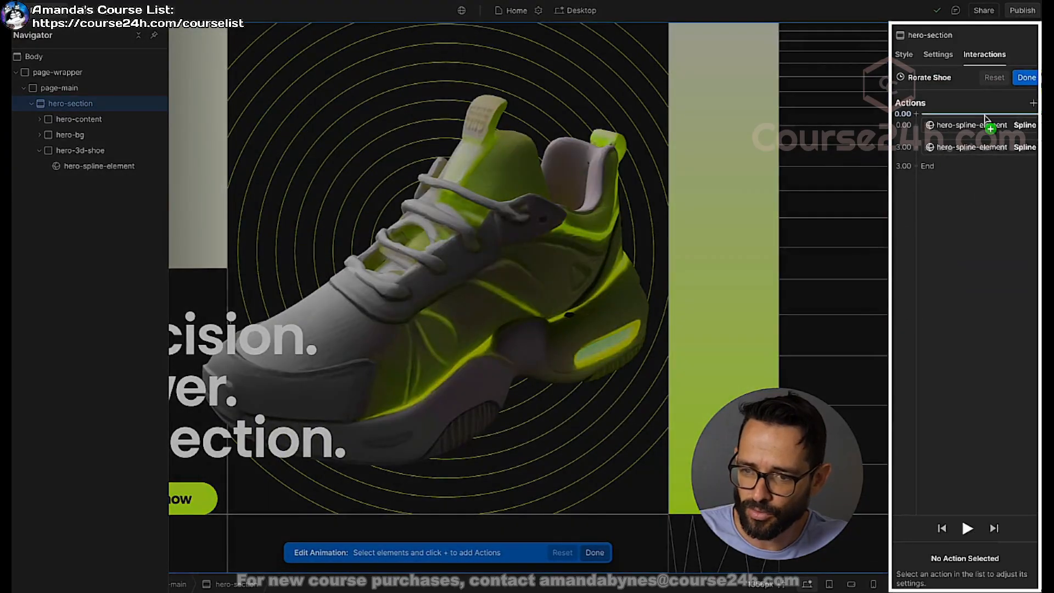
click(1005, 129)
click(1004, 129)
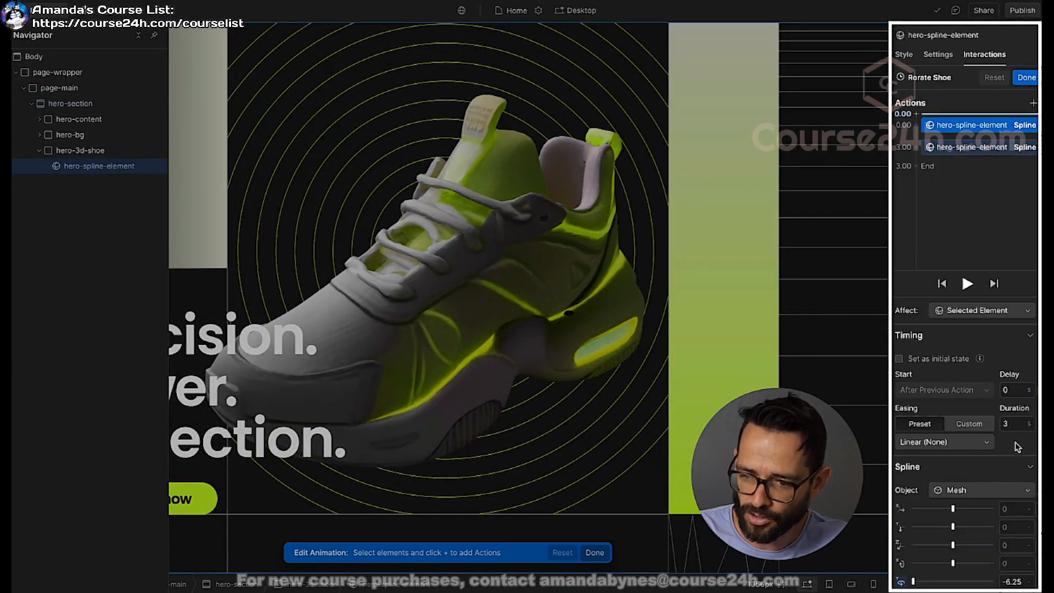
click(1019, 421)
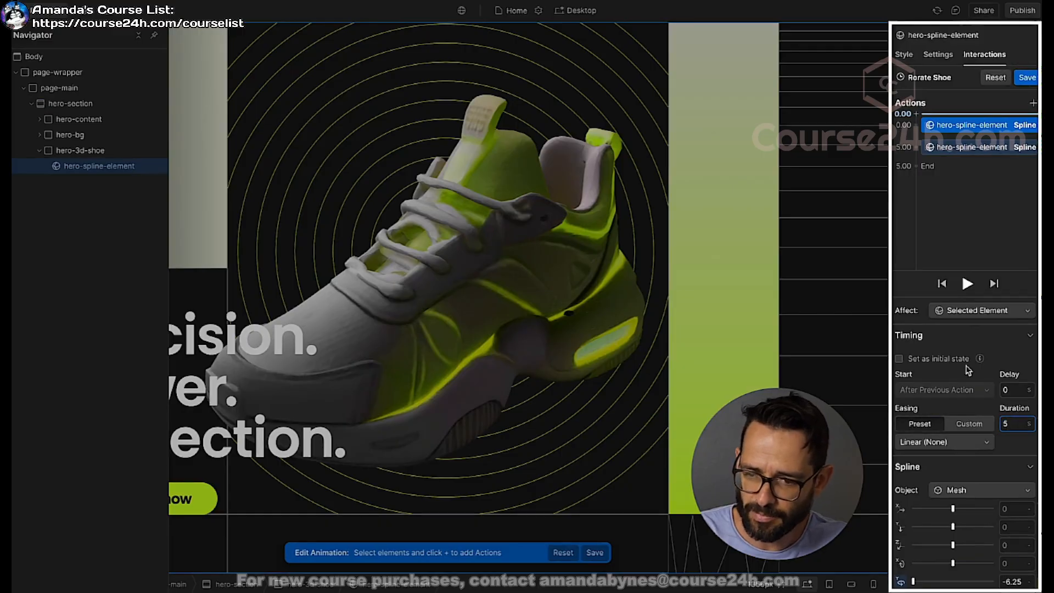
click(1026, 77)
Step: Preview the looping shoe rotation on the canvas and in the full page preview
click(967, 313)
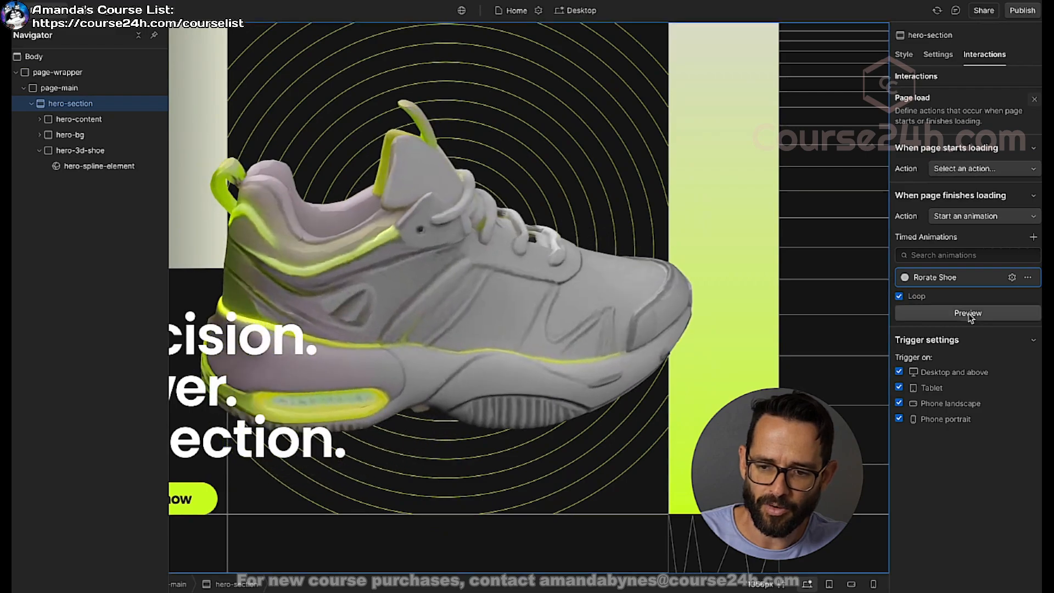
click(142, 15)
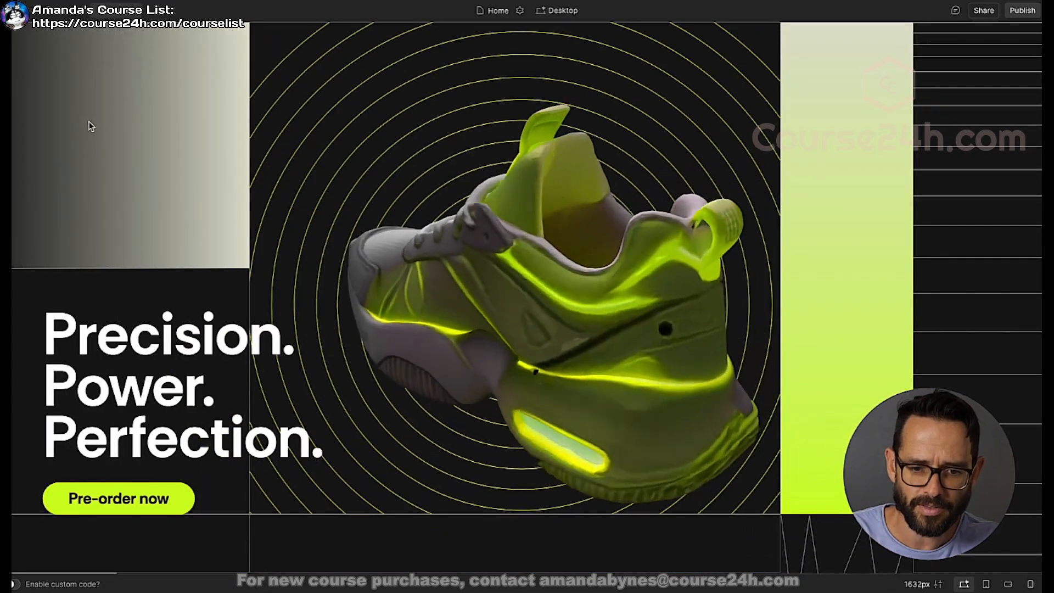